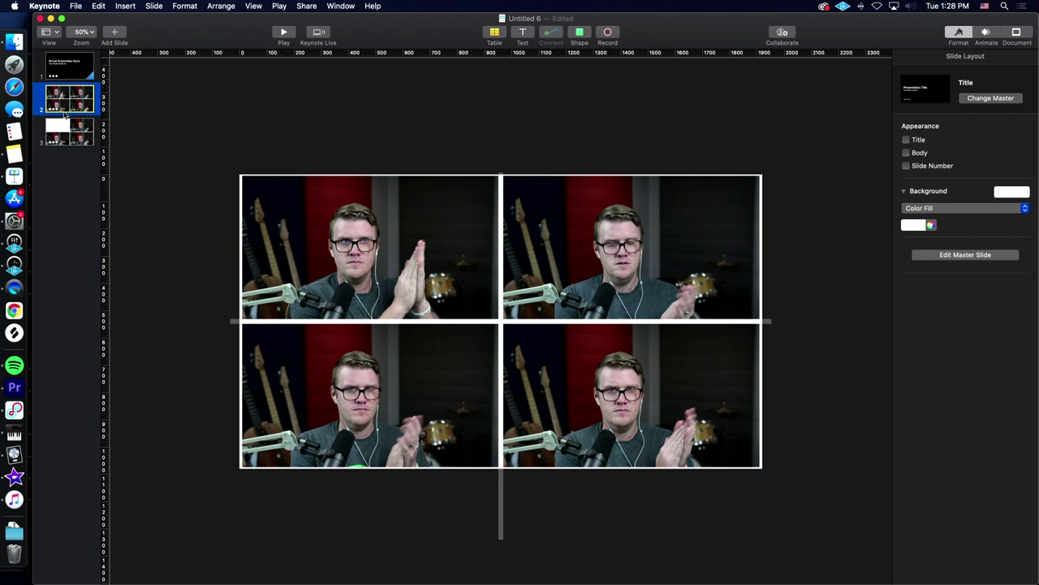
# Step: Preview slide 2 full screen, then exit the presentation
pyautogui.click(284, 32)
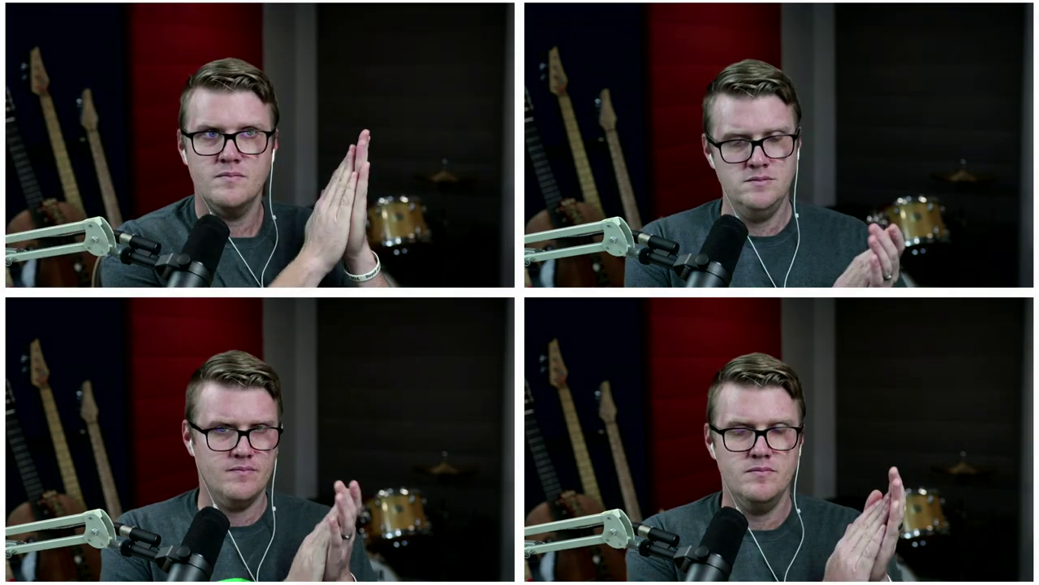
pyautogui.press('Escape')
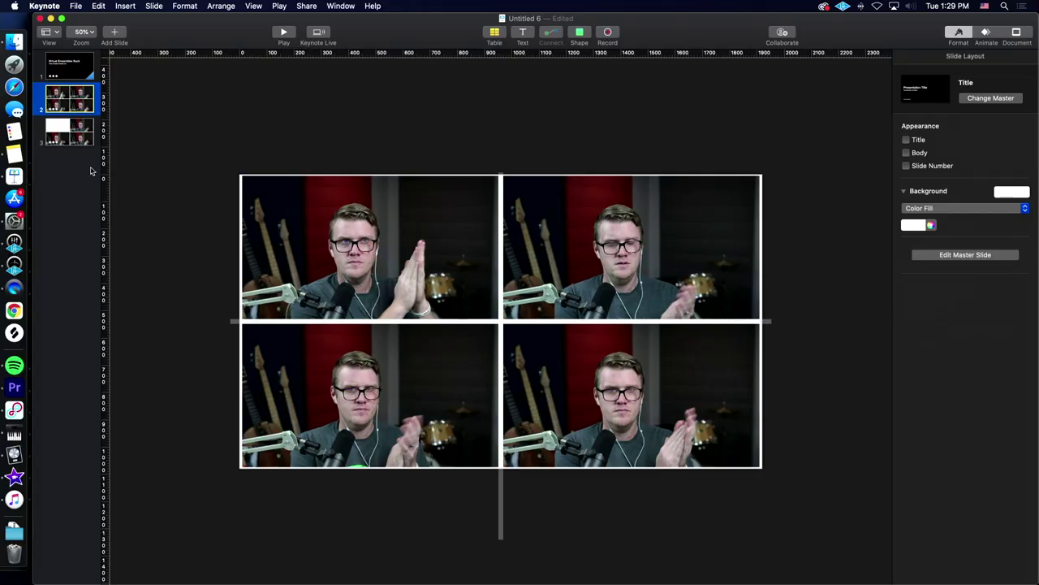
# Step: Set the opacity of the top-left video on slide 3 to 100%
pyautogui.click(69, 133)
pyautogui.click(374, 265)
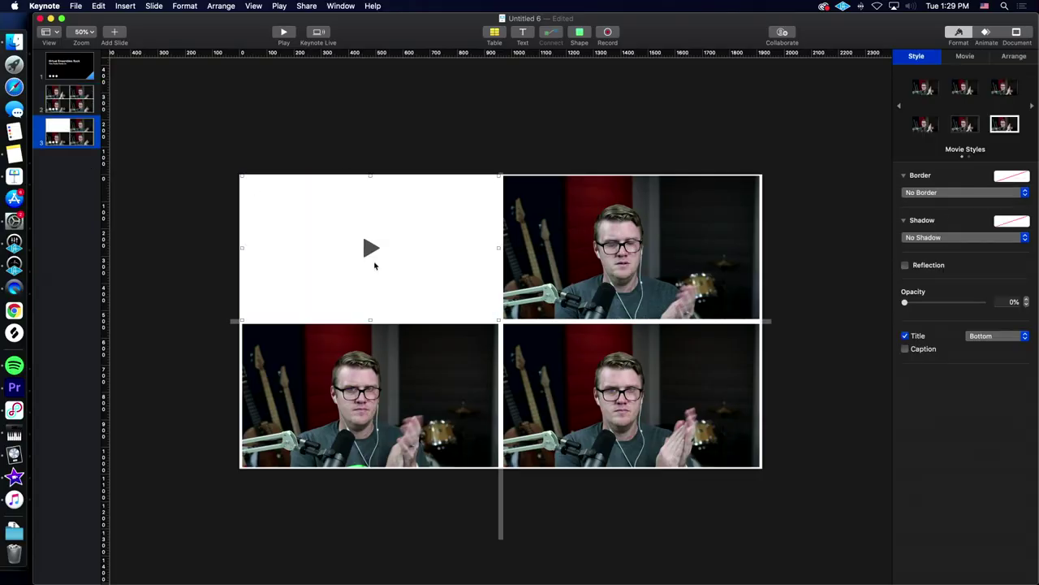
pyautogui.moveTo(909, 306); pyautogui.dragTo(977, 303)
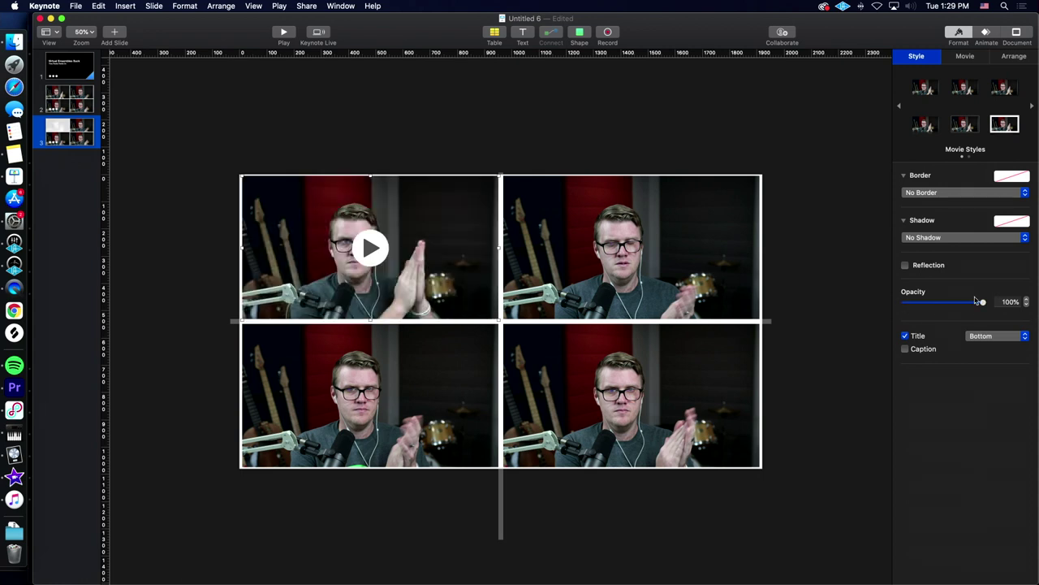
pyautogui.click(279, 143)
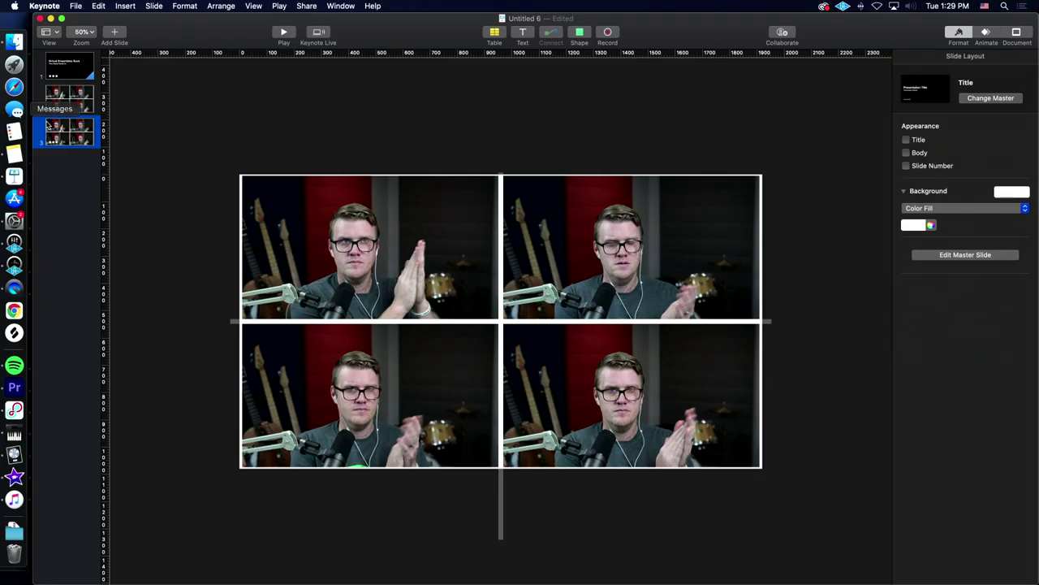
# Step: On slide 3, shrink the lower-left video to about 675 by 380 pt and spread the other two small videos beside it in the lower half
pyautogui.click(76, 100)
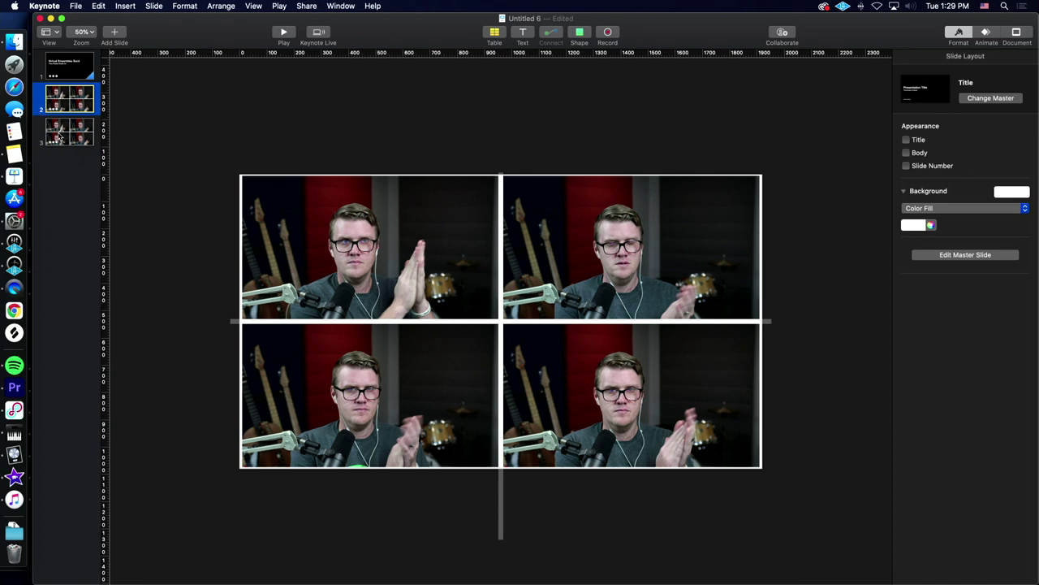
pyautogui.click(59, 136)
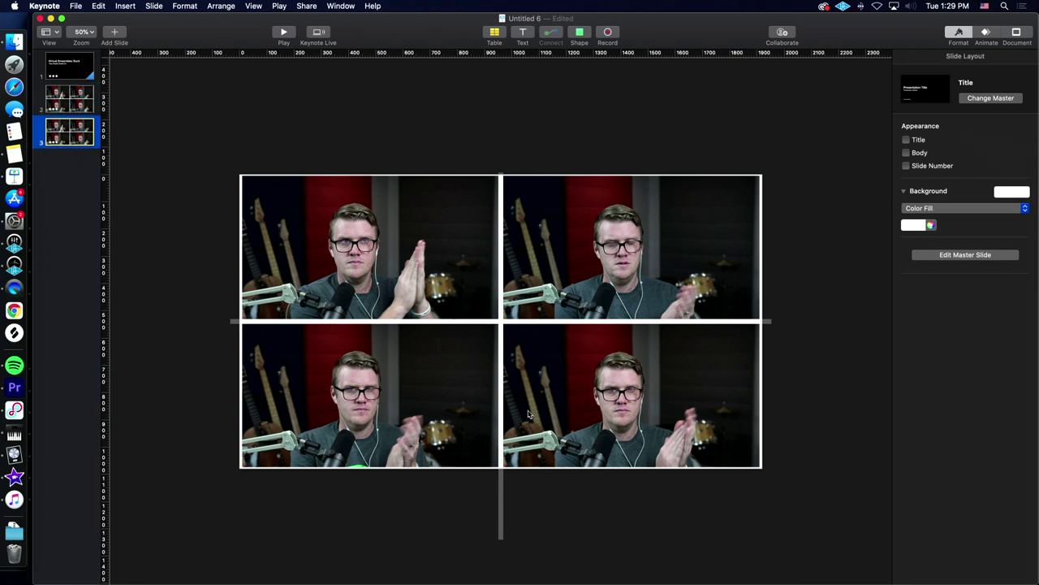
pyautogui.click(452, 433)
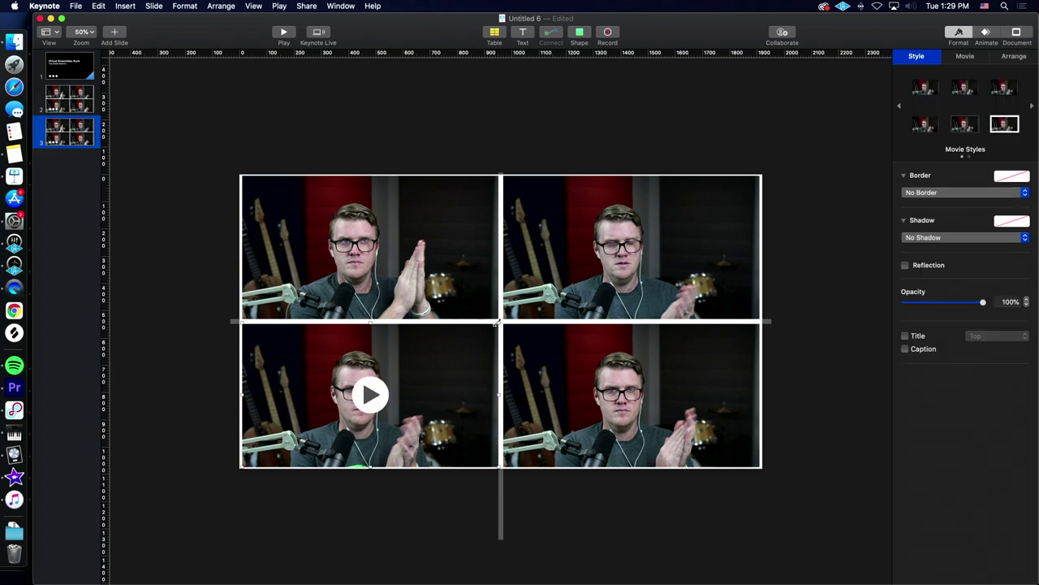
pyautogui.moveTo(501, 323); pyautogui.dragTo(429, 373)
pyautogui.moveTo(643, 372); pyautogui.dragTo(851, 370)
pyautogui.moveTo(598, 246); pyautogui.dragTo(538, 400)
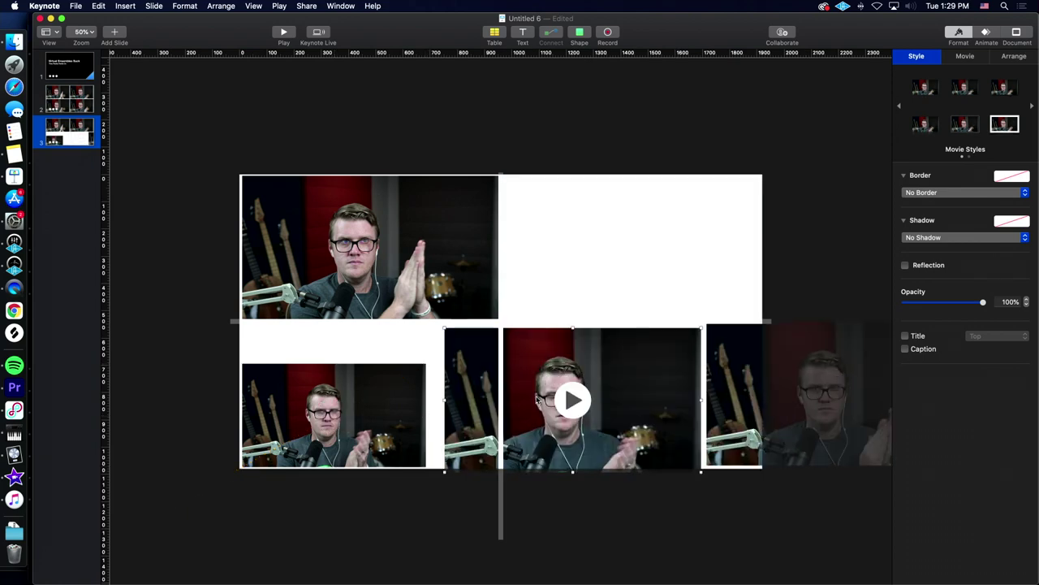
# Step: Match the lower middle and lower right videos to the shrunken one by setting each height to 380 pt
pyautogui.click(361, 403)
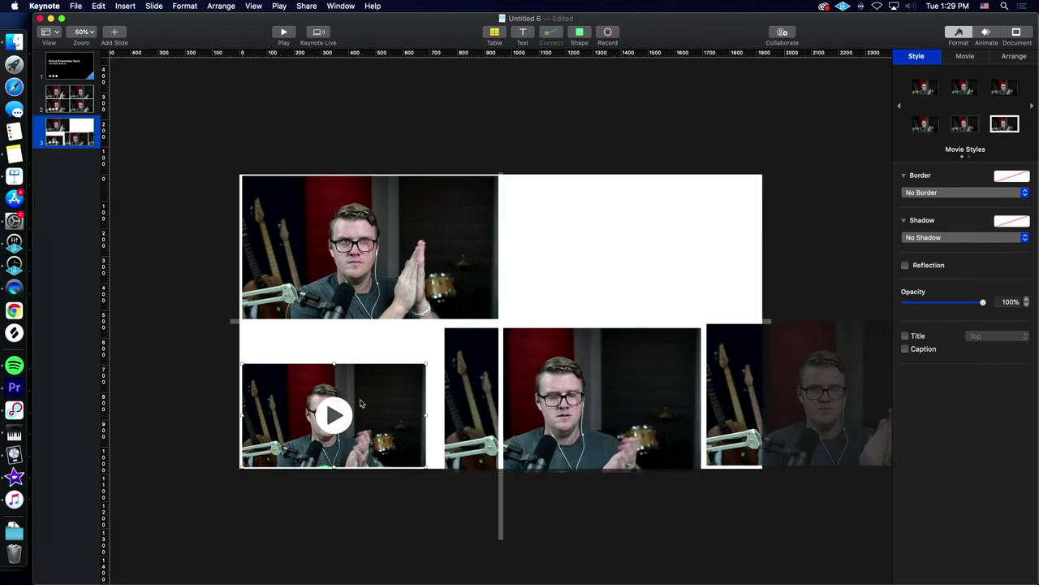
pyautogui.click(1013, 56)
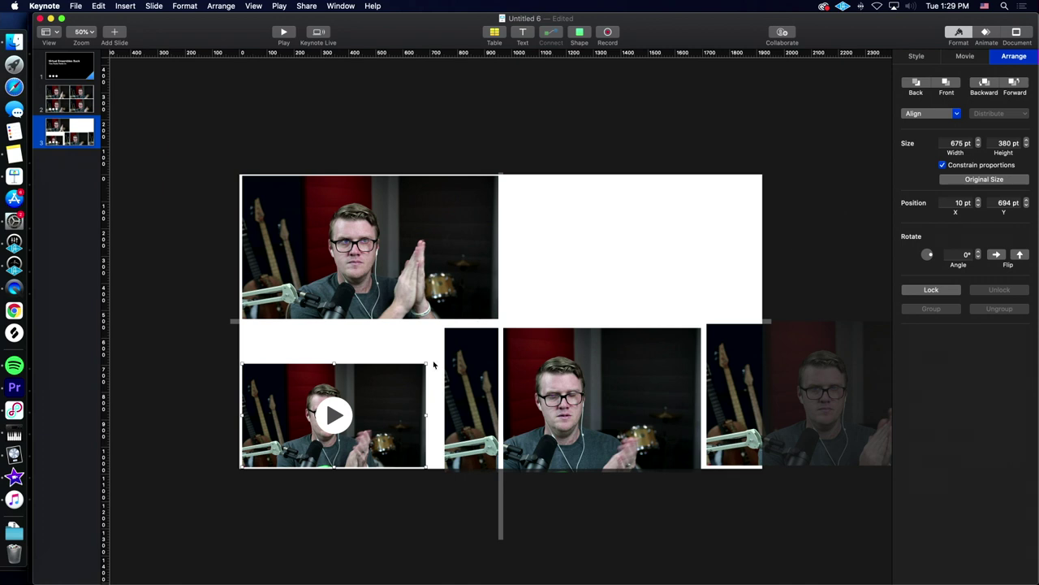
pyautogui.click(464, 370)
pyautogui.doubleClick(1011, 143)
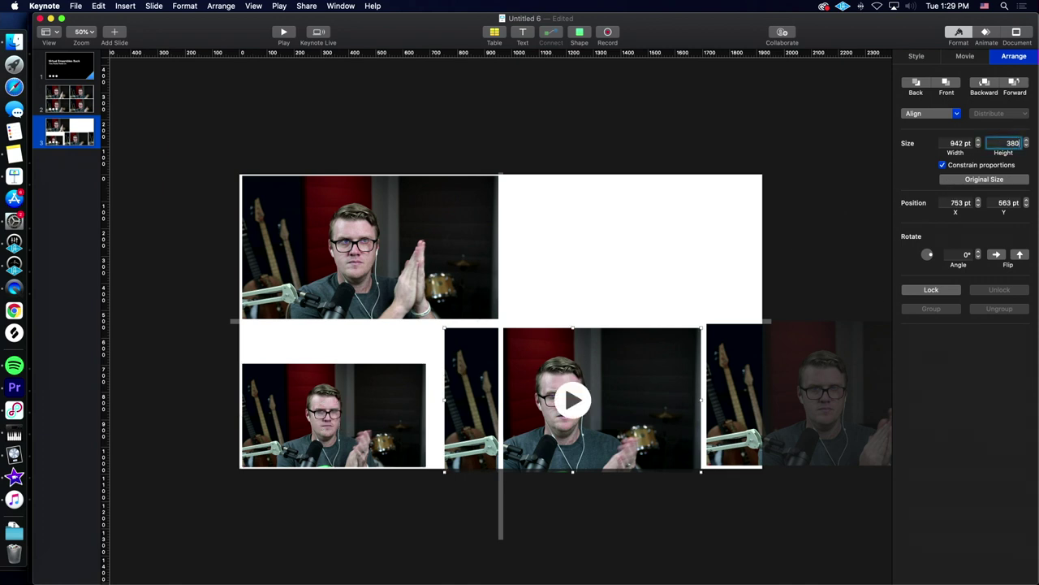
pyautogui.write('380')
pyautogui.press('Return')
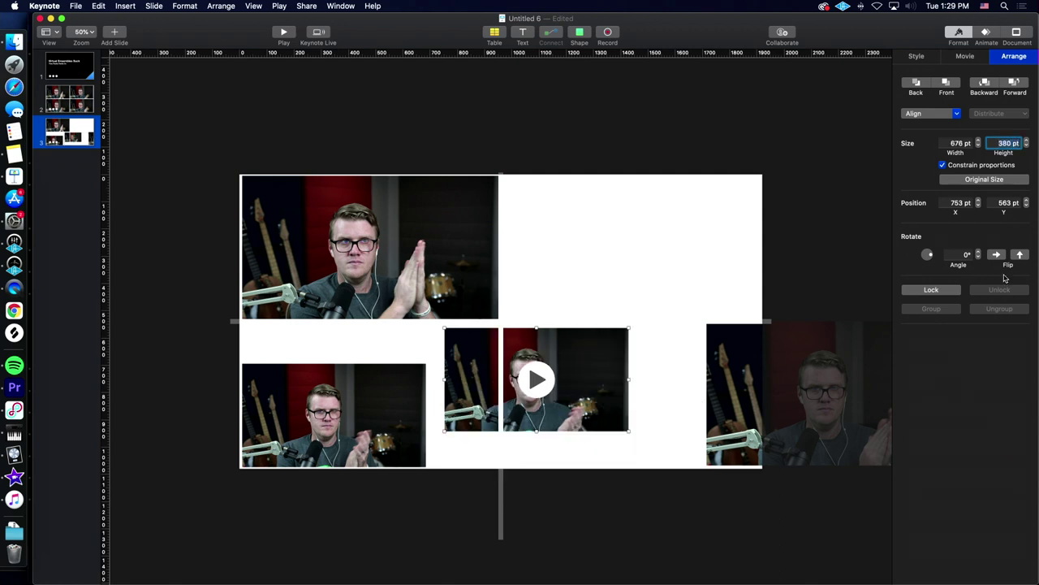
pyautogui.click(861, 416)
pyautogui.click(1005, 144)
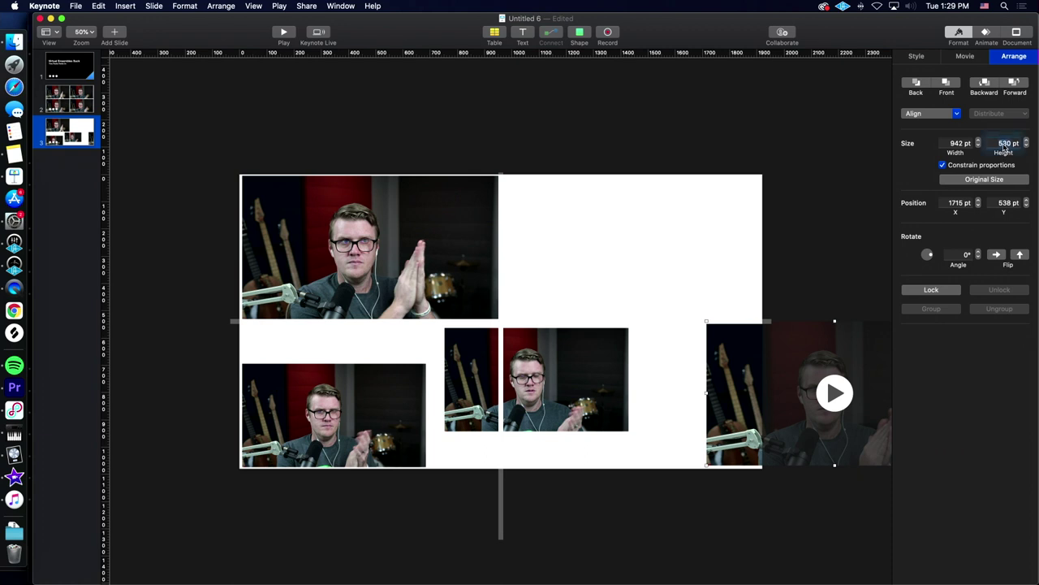
pyautogui.write('380')
pyautogui.press('Return')
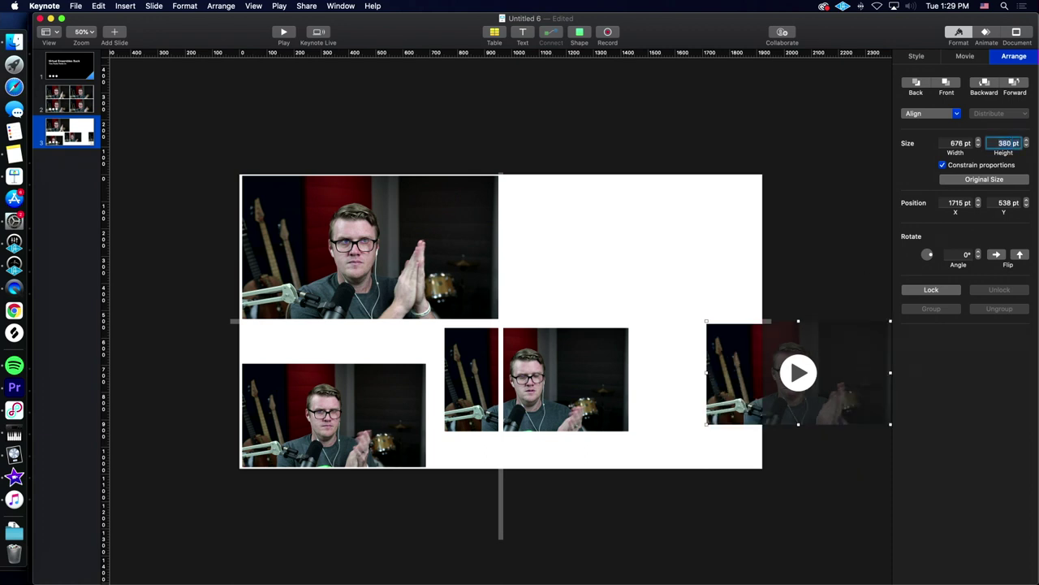
# Step: Move the three small videos side by side into a rough row along the slide's lower edge
pyautogui.click(699, 366)
pyautogui.moveTo(599, 396); pyautogui.dragTo(561, 436)
pyautogui.moveTo(754, 395); pyautogui.dragTo(632, 438)
pyautogui.moveTo(374, 432); pyautogui.dragTo(462, 426)
# Step: Select the three lower videos together and align their top edges
pyautogui.moveTo(259, 341); pyautogui.dragTo(763, 506)
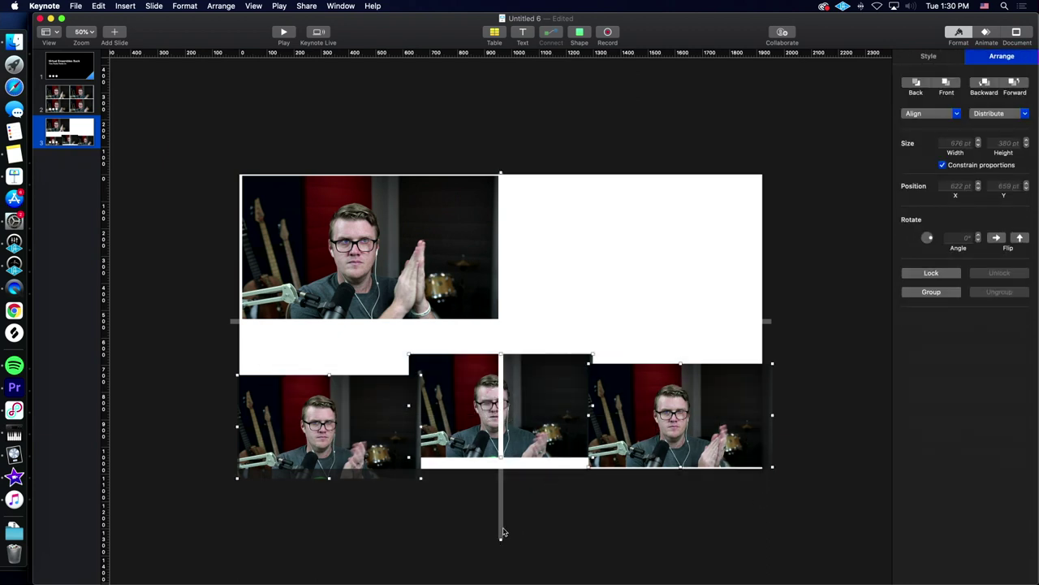
pyautogui.rightClick(570, 397)
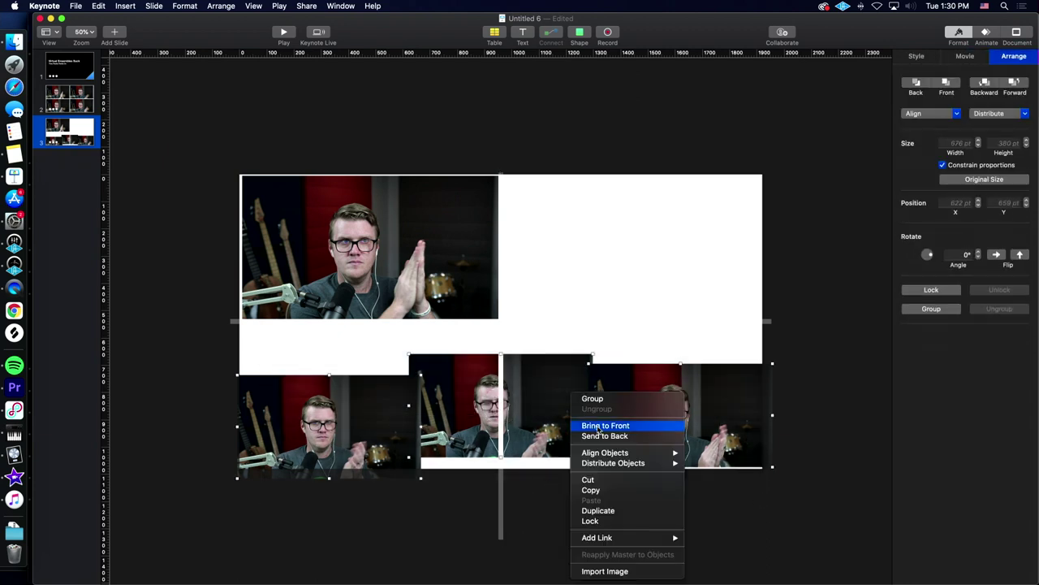
pyautogui.moveTo(606, 463)
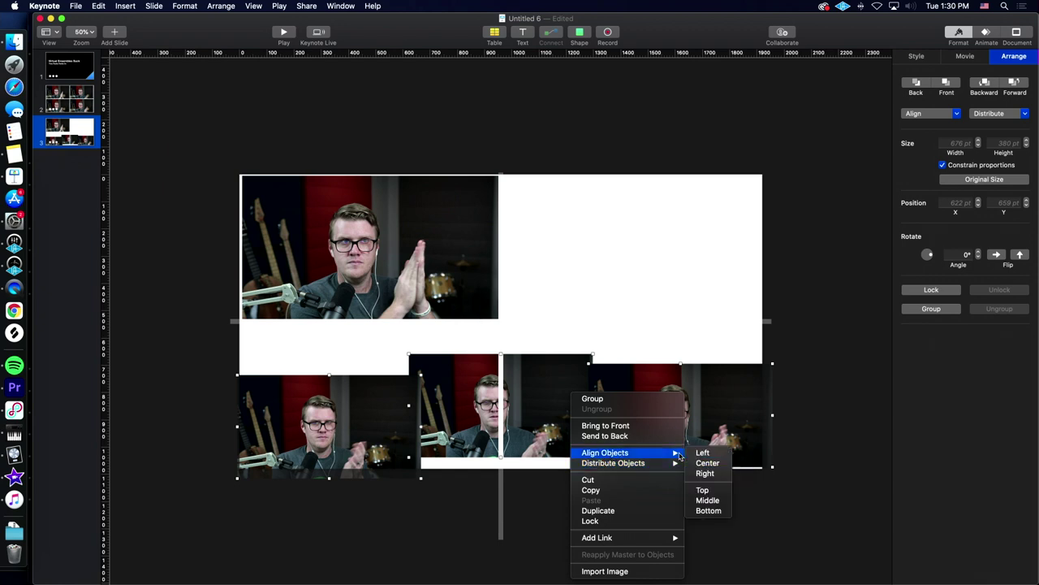
pyautogui.click(703, 491)
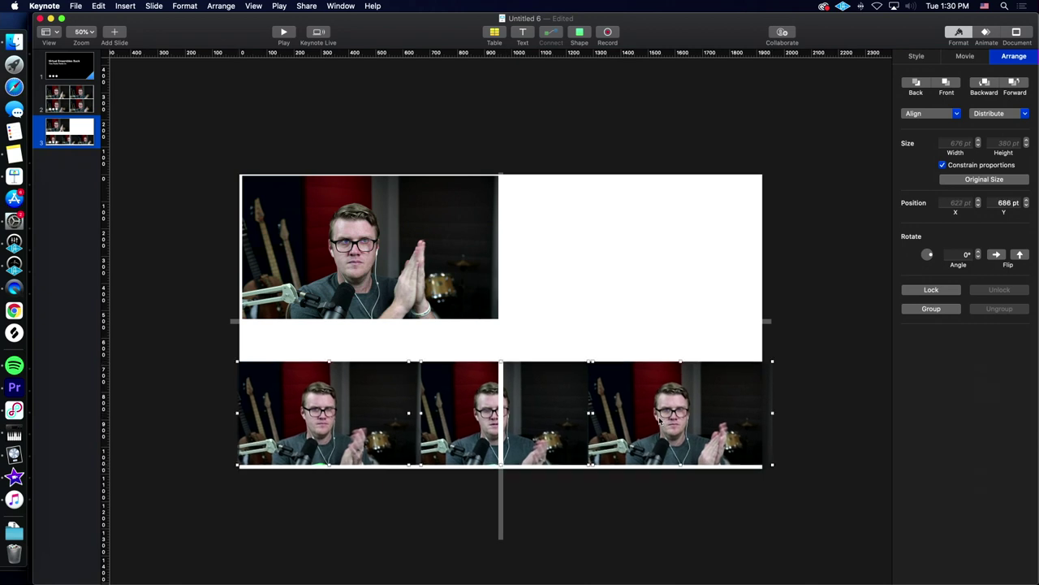
# Step: Delete the vertical divider line and reduce all three lower videos to 626 by 352 pt
pyautogui.click(502, 351)
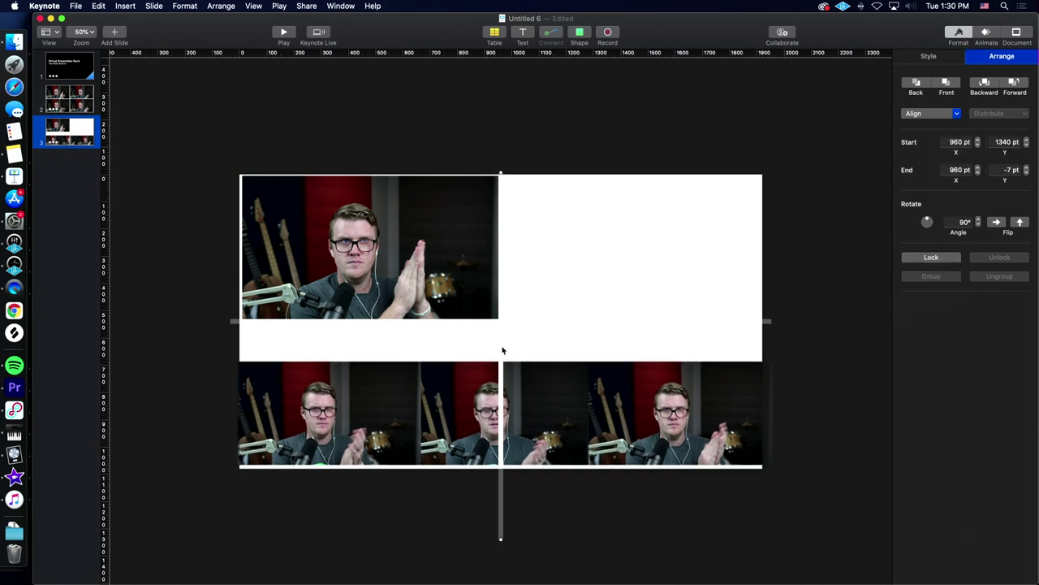
pyautogui.click(504, 350)
pyautogui.moveTo(734, 532); pyautogui.dragTo(232, 378)
pyautogui.click(1027, 146)
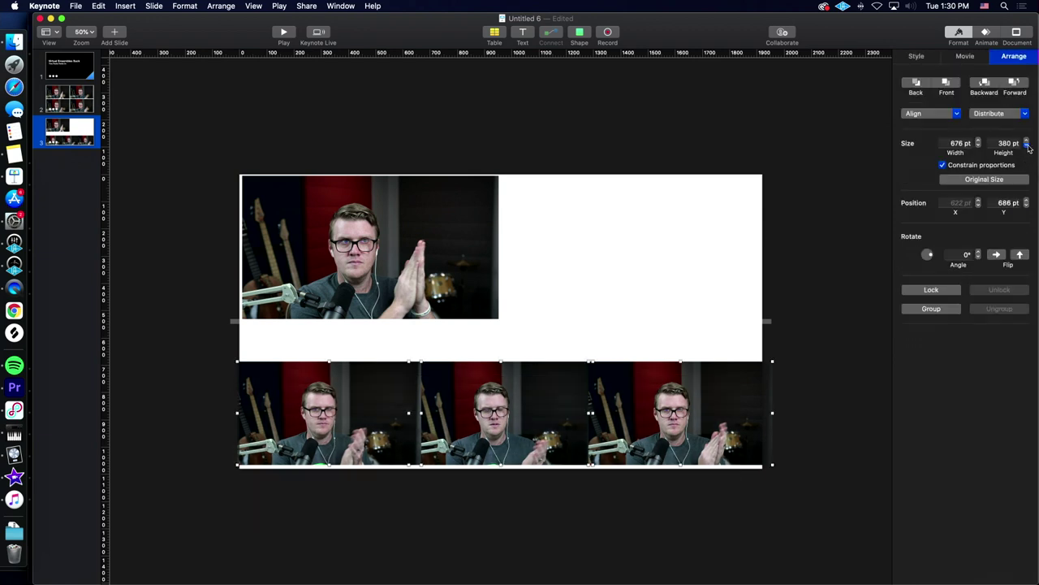
pyautogui.click(865, 273)
# Step: Distribute the three lower videos horizontally and move the row down against the slide's bottom edge
pyautogui.moveTo(167, 377); pyautogui.dragTo(713, 461)
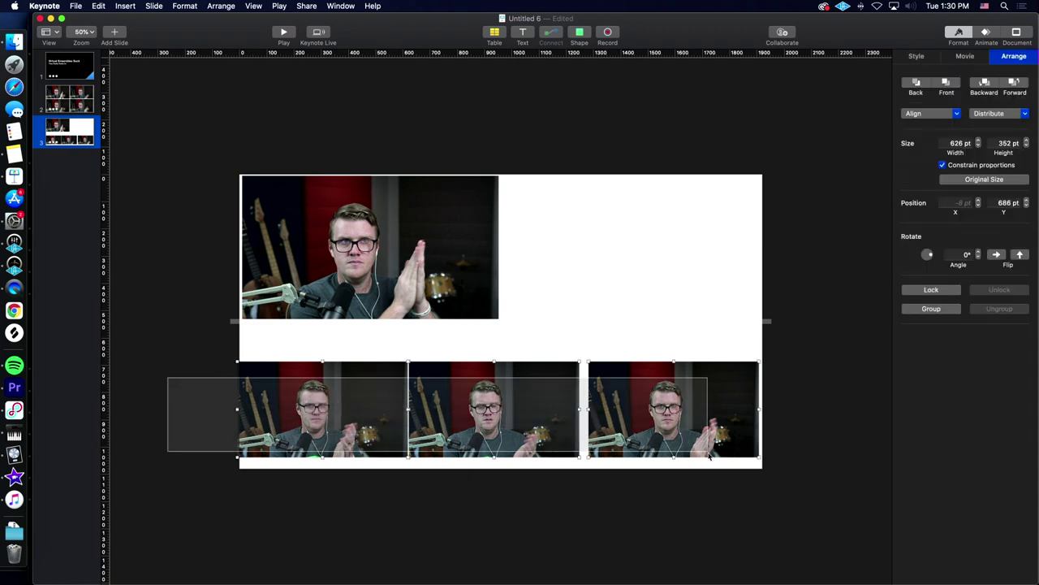
pyautogui.rightClick(661, 432)
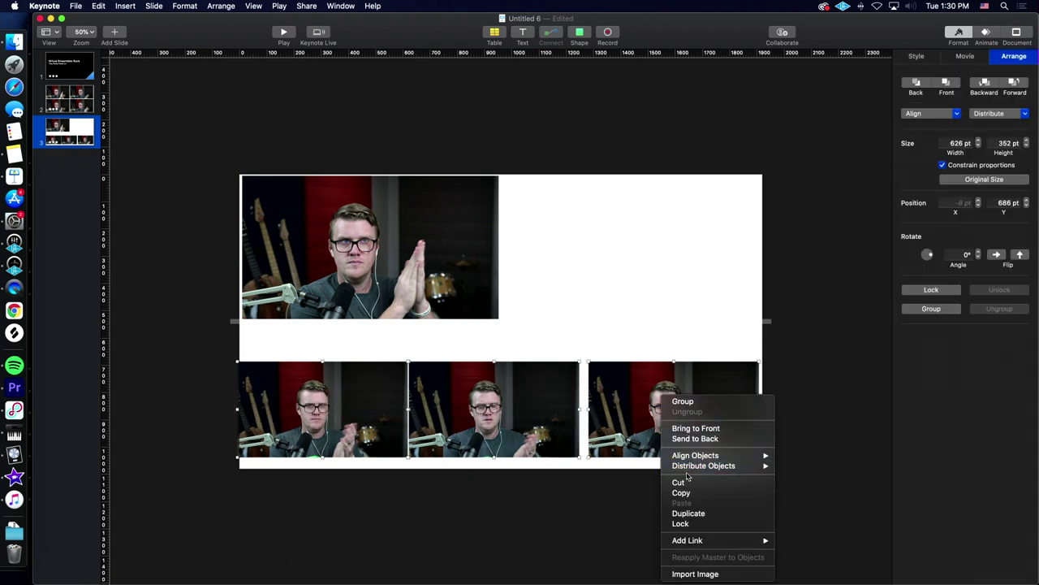
pyautogui.moveTo(702, 468)
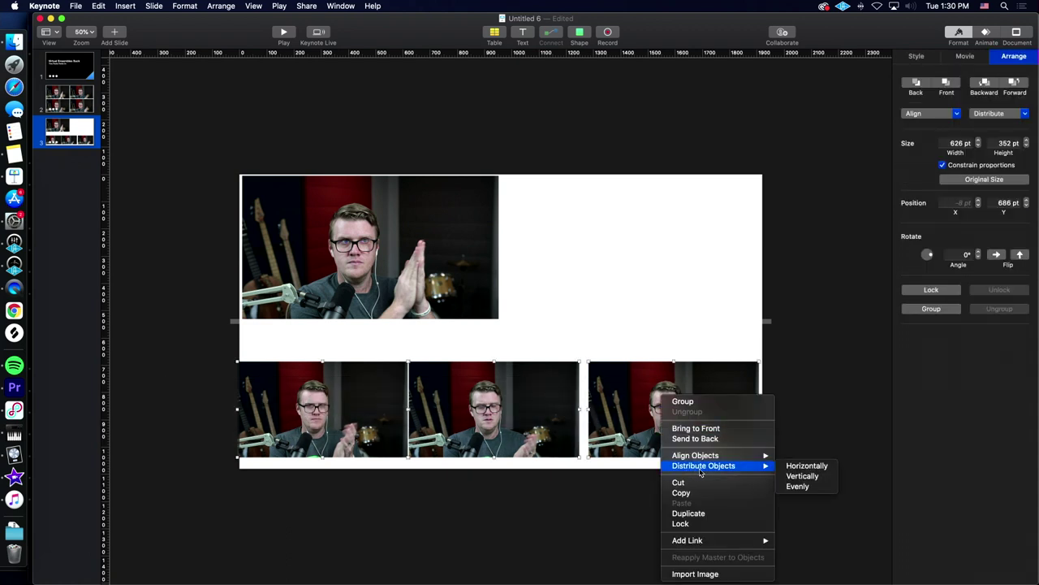
pyautogui.click(825, 467)
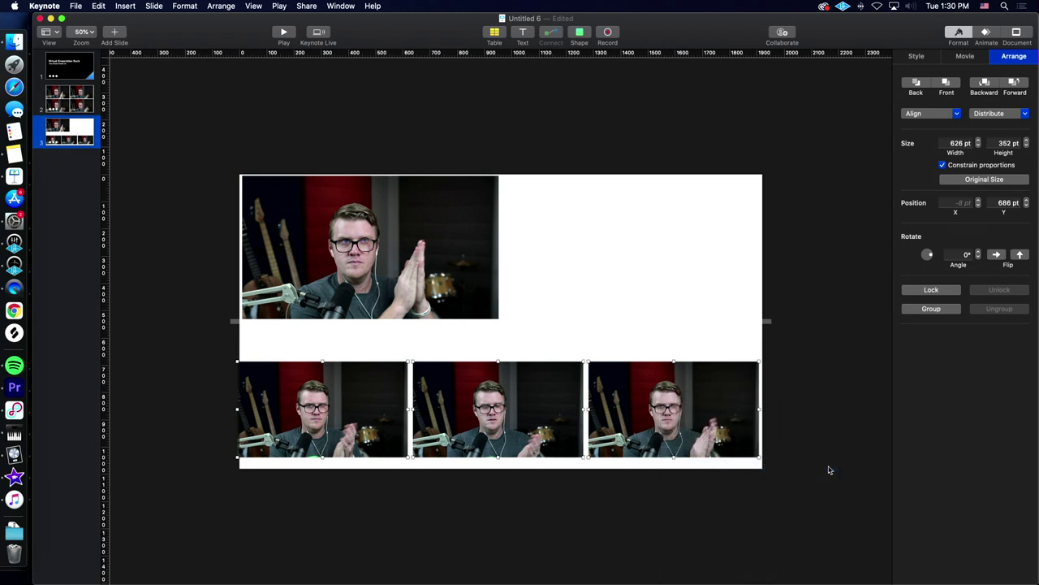
pyautogui.moveTo(647, 440)
pyautogui.mouseDown()
pyautogui.moveTo(658, 443)
pyautogui.moveTo(649, 453)
pyautogui.mouseUp()
pyautogui.click(534, 574)
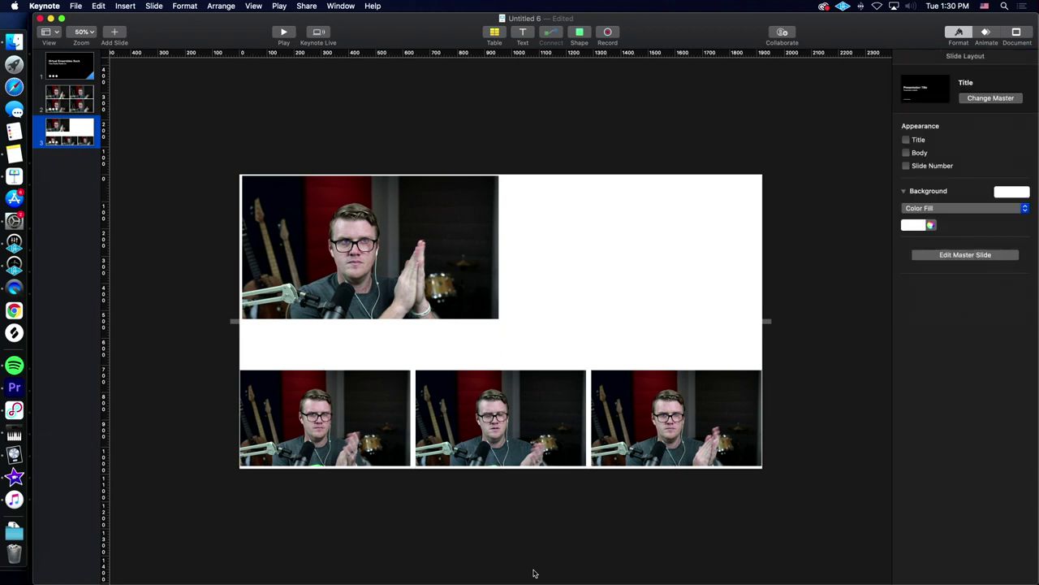
# Step: Enlarge the top-left video to about 1966 by 1106 pt and position it to fill the area above the lower row
pyautogui.moveTo(367, 236)
pyautogui.mouseDown()
pyautogui.moveTo(399, 237)
pyautogui.moveTo(366, 236)
pyautogui.mouseUp()
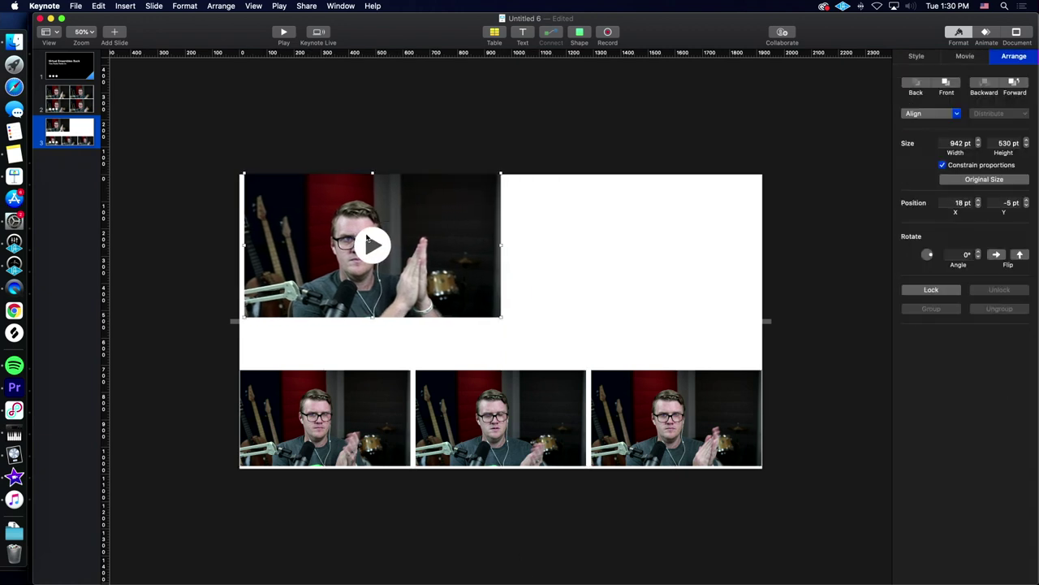
pyautogui.moveTo(502, 321); pyautogui.dragTo(747, 468)
pyautogui.moveTo(609, 285); pyautogui.dragTo(601, 241)
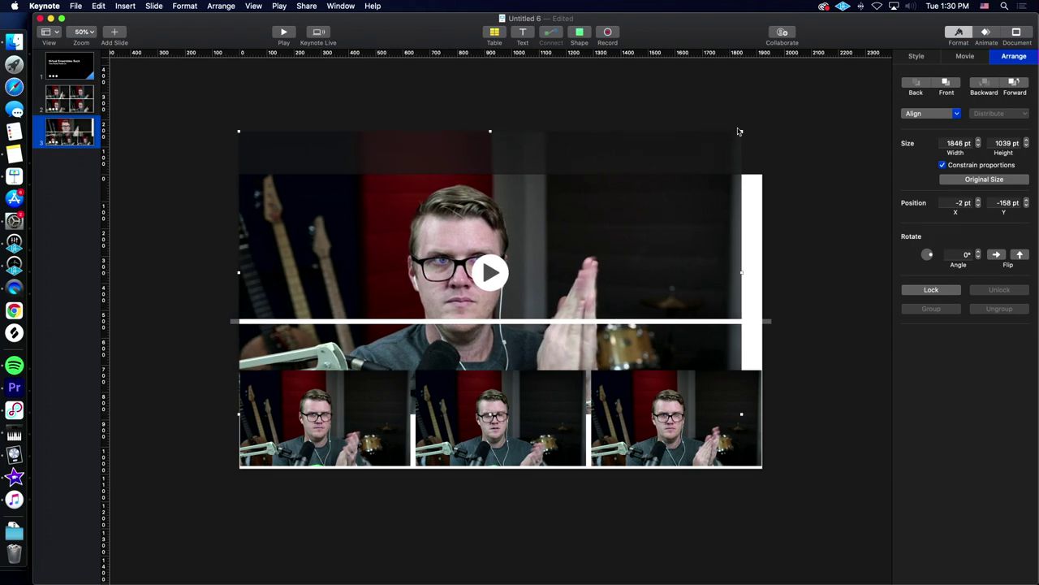
pyautogui.moveTo(742, 130); pyautogui.dragTo(774, 113)
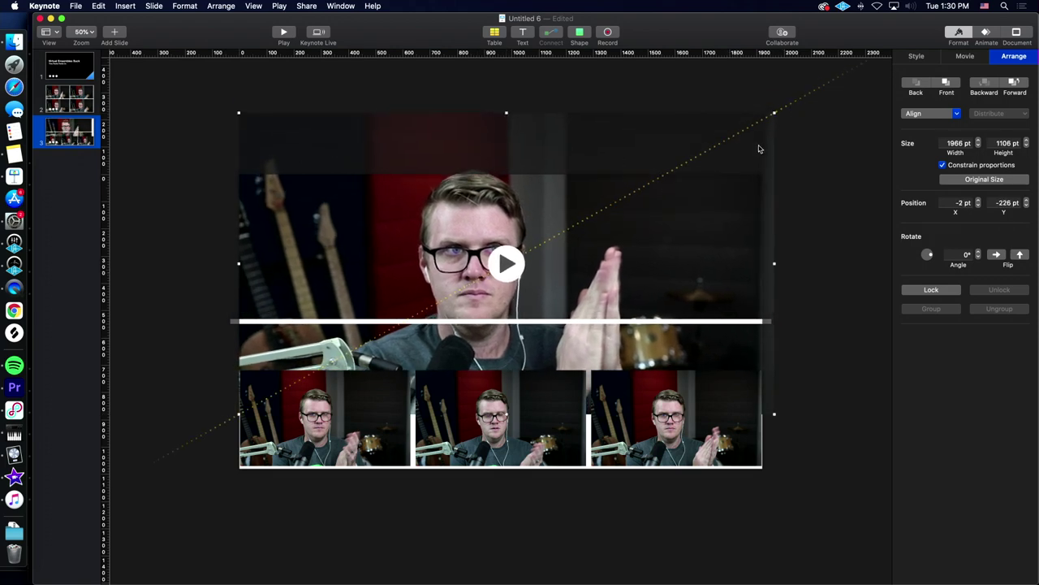
pyautogui.moveTo(652, 255)
pyautogui.mouseDown()
pyautogui.moveTo(668, 261)
pyautogui.moveTo(652, 260)
pyautogui.mouseUp()
# Step: Remove the horizontal divider line from slide 3
pyautogui.moveTo(605, 326); pyautogui.dragTo(607, 370)
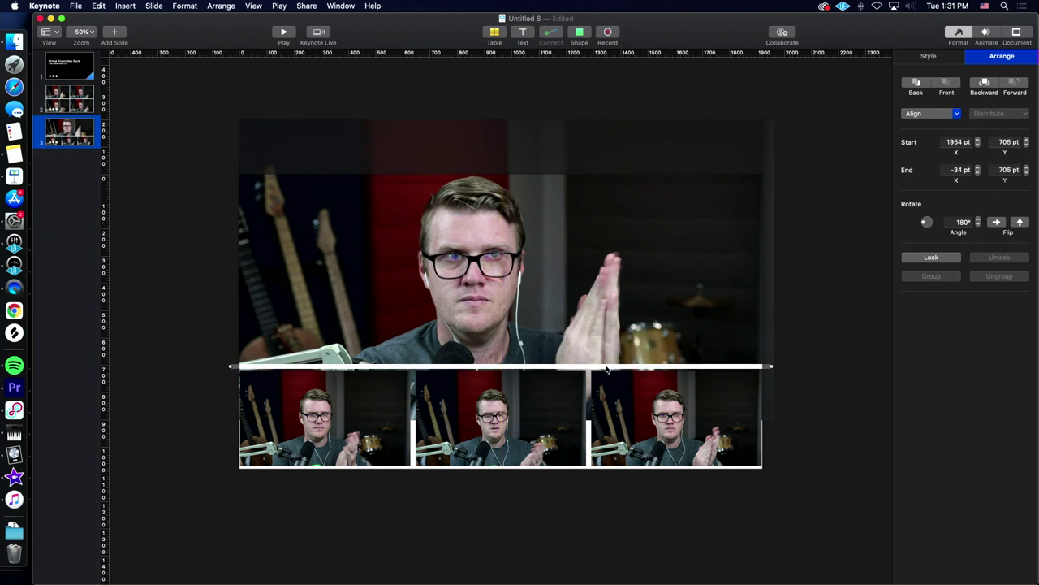
pyautogui.press('BackSpace')
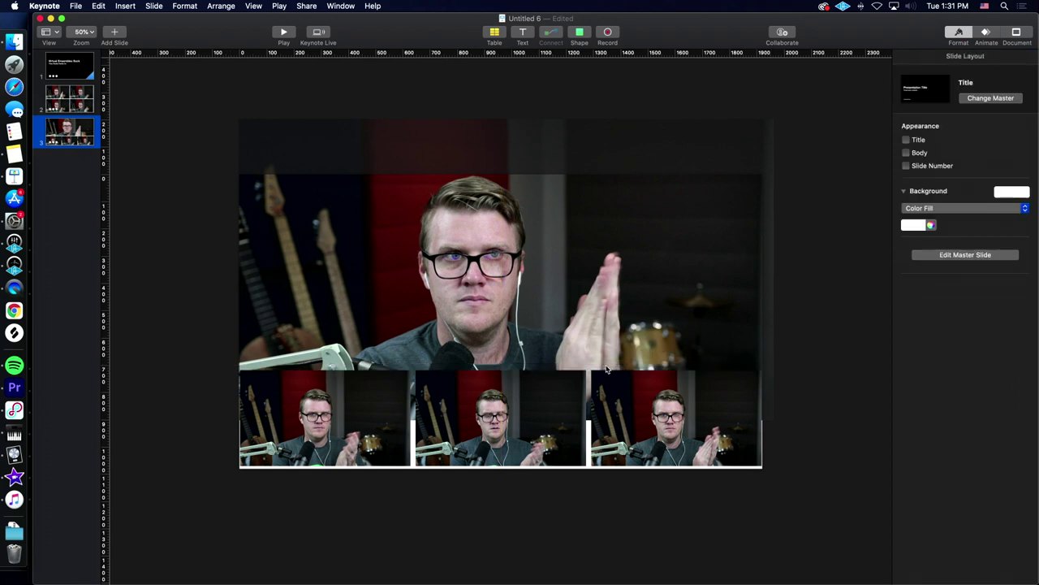
# Step: Add a white square, stretch it to about 1956 by 451 pt over the lower video row, and send it to the back
pyautogui.click(579, 37)
pyautogui.click(581, 115)
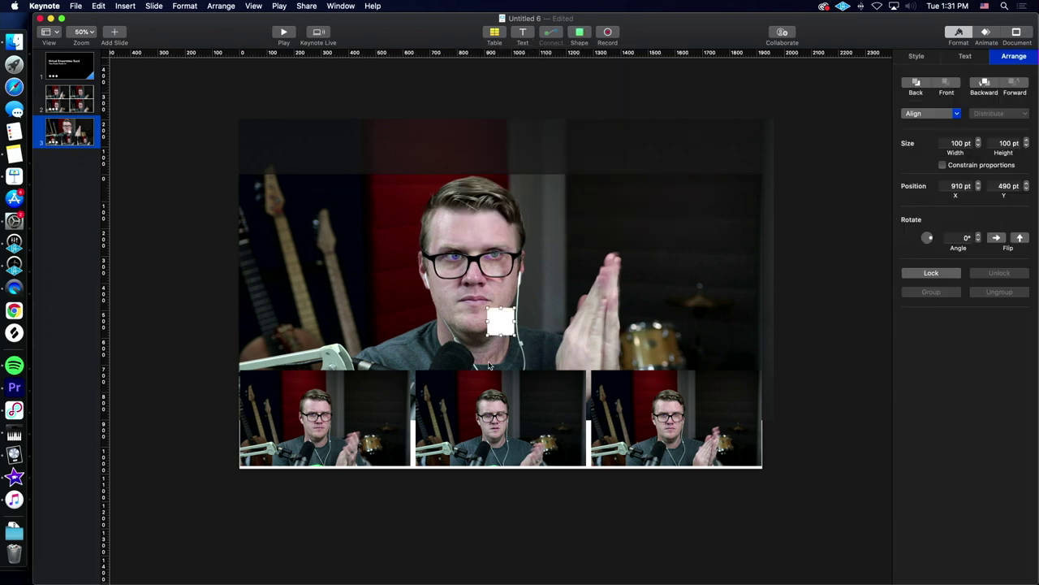
pyautogui.moveTo(498, 325); pyautogui.dragTo(244, 384)
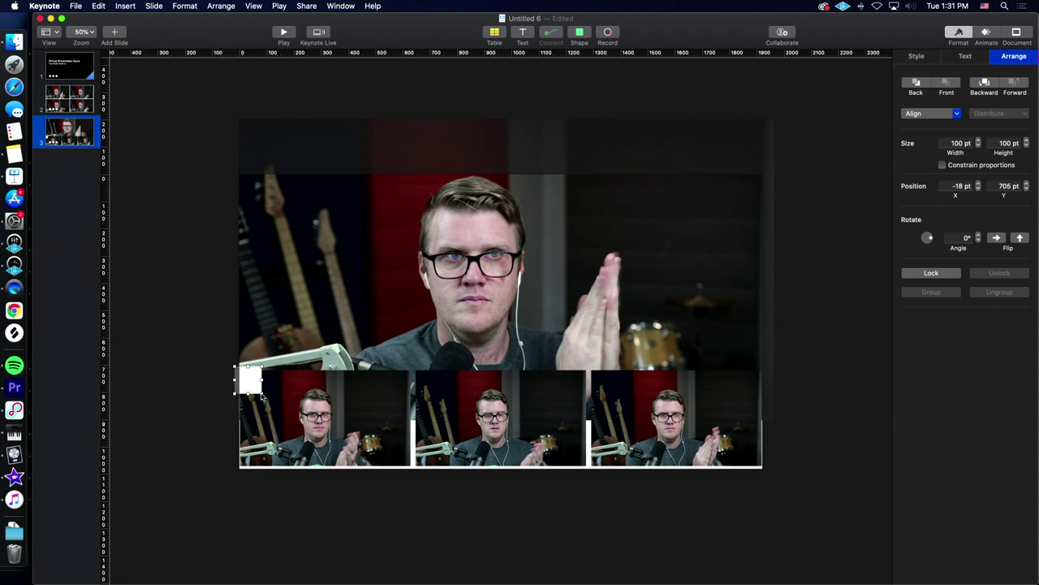
pyautogui.moveTo(261, 396); pyautogui.dragTo(766, 488)
pyautogui.rightClick(699, 415)
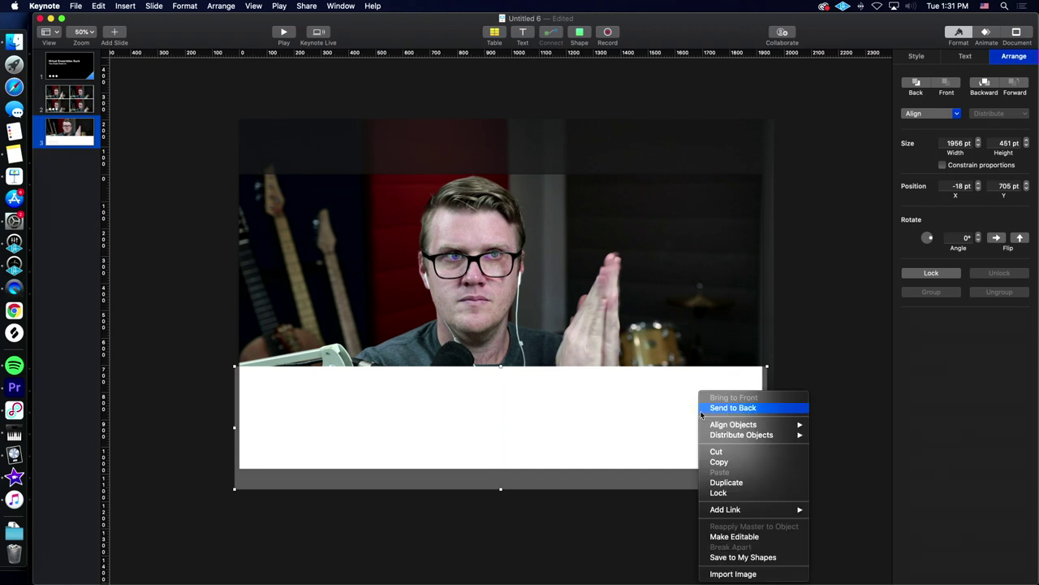
pyautogui.click(715, 408)
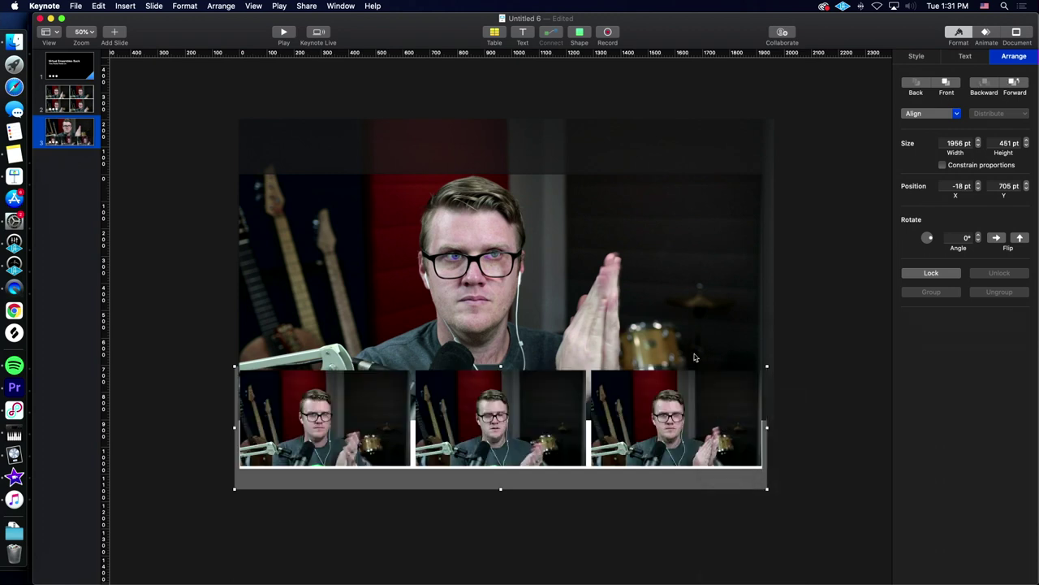
# Step: Send slide 3's large video behind the white rectangle under the lower row, and delete that rectangle
pyautogui.click(668, 289)
pyautogui.rightClick(667, 289)
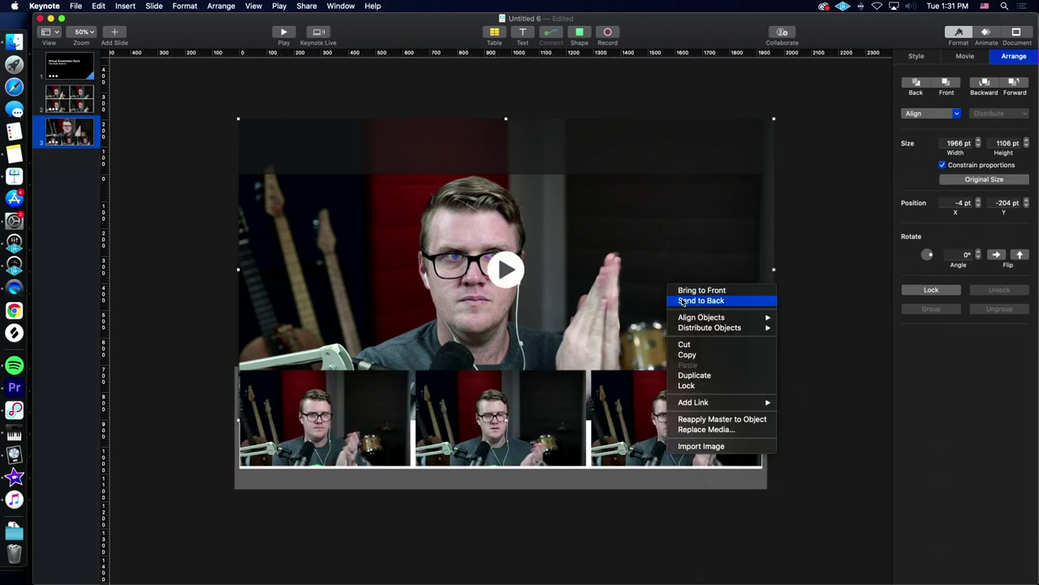
pyautogui.click(690, 302)
pyautogui.click(832, 385)
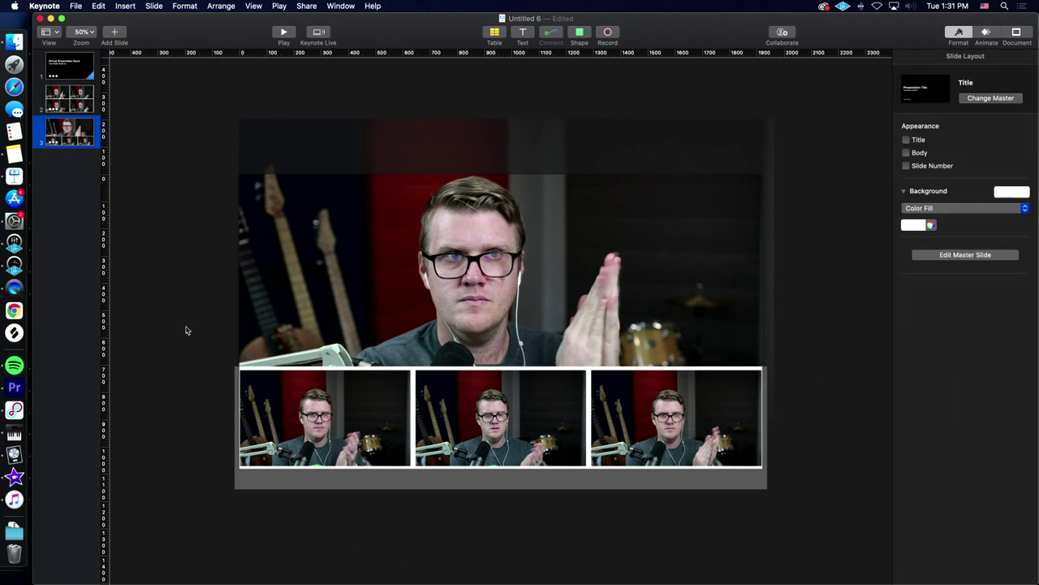
pyautogui.click(412, 372)
pyautogui.press('Delete')
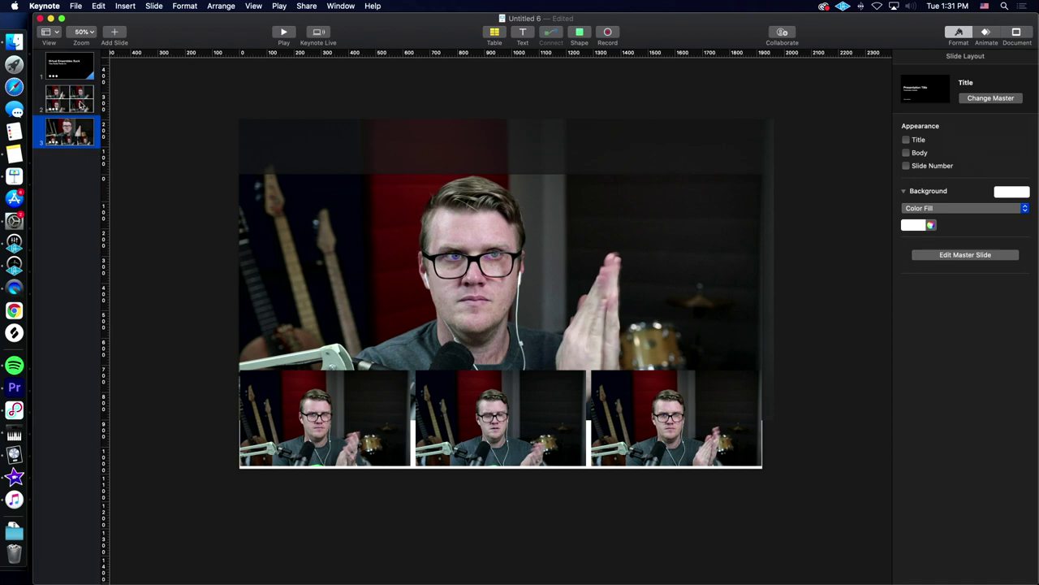
# Step: Add a Magic Move transition to slide 2
pyautogui.click(81, 105)
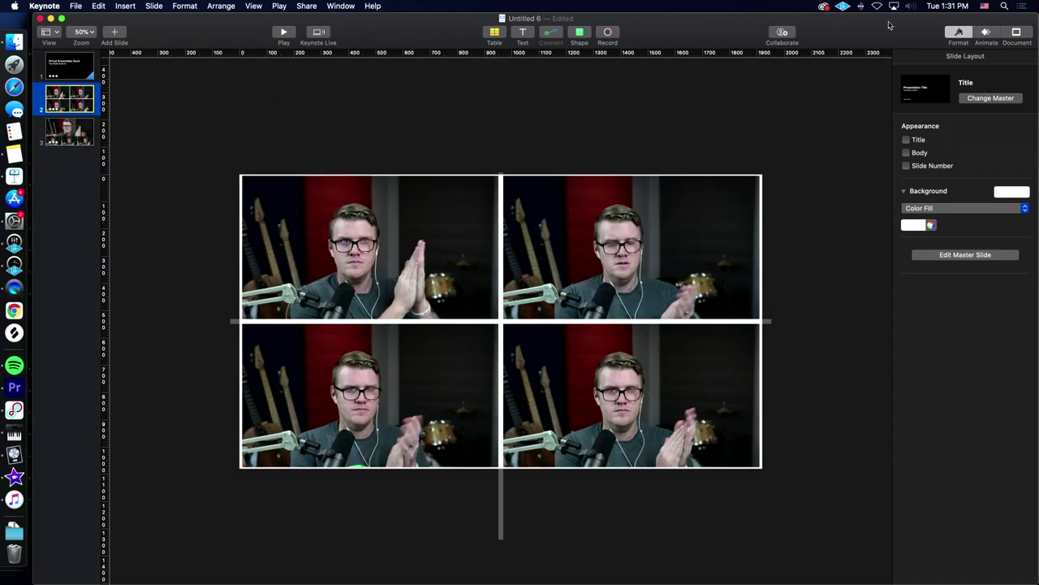
pyautogui.click(987, 36)
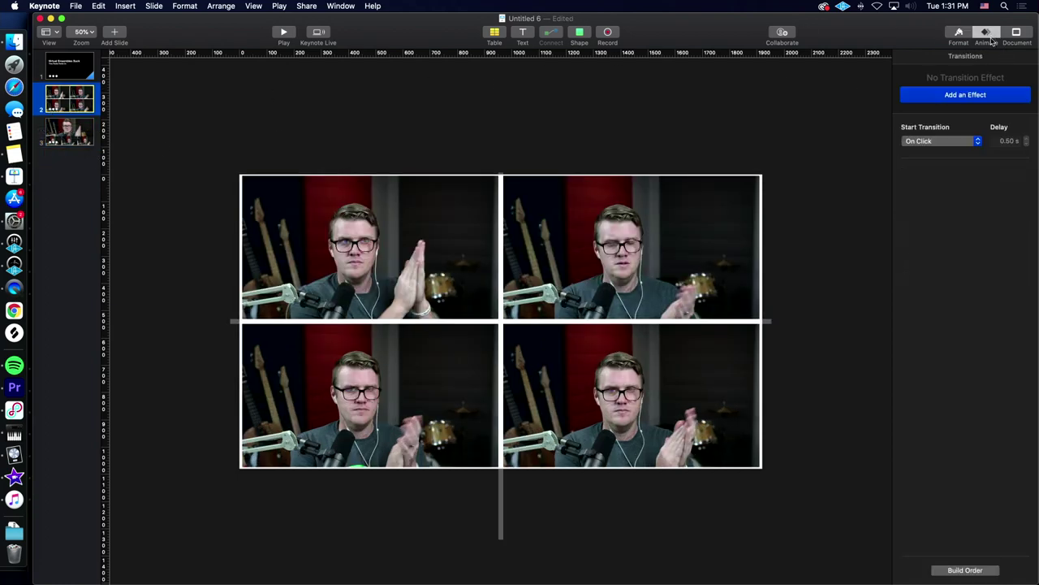
pyautogui.click(974, 95)
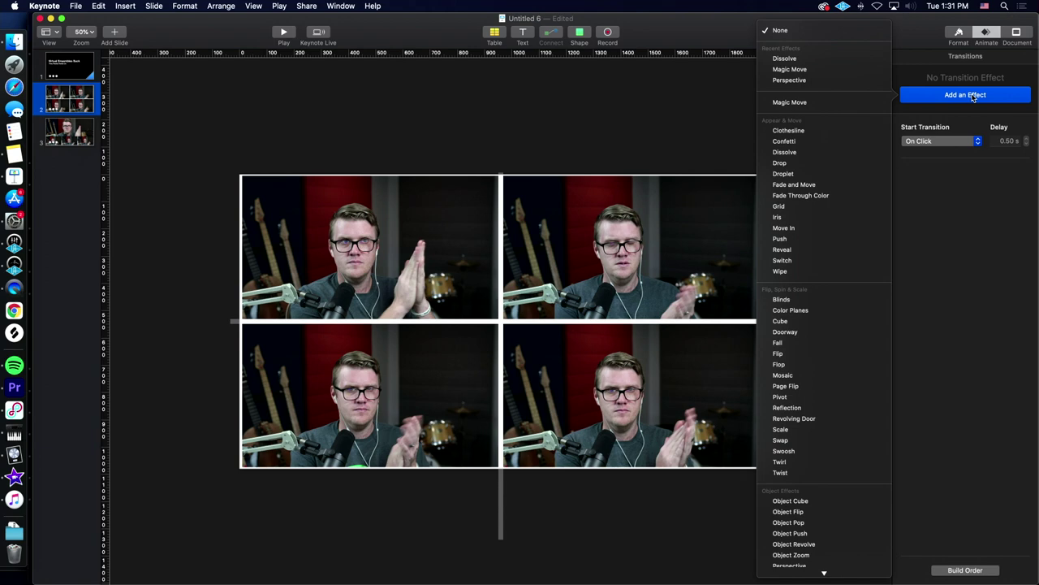
pyautogui.click(792, 69)
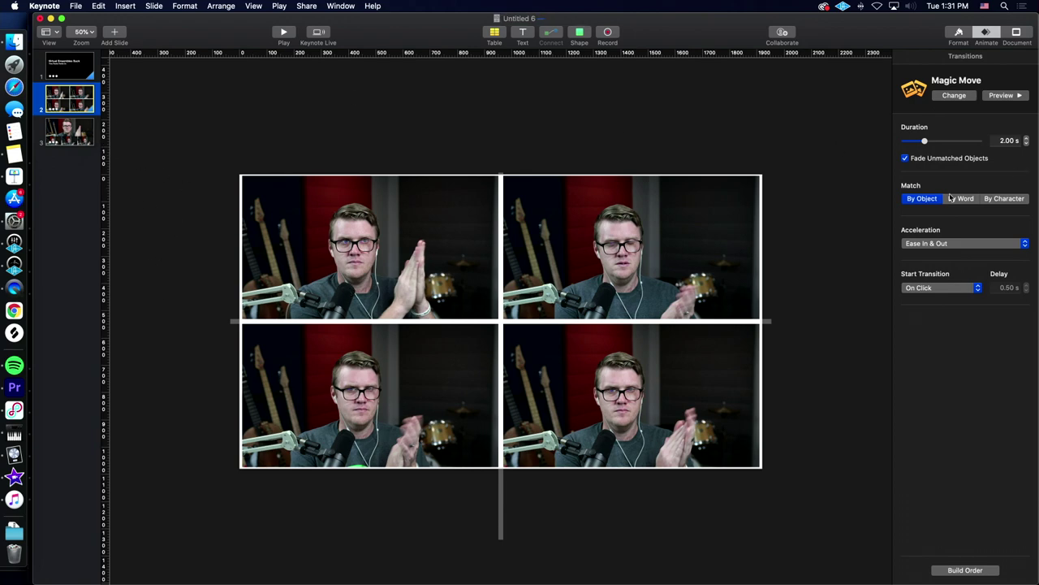
# Step: Set the Magic Move transition's acceleration to None and its duration to 5.25 s
pyautogui.click(938, 245)
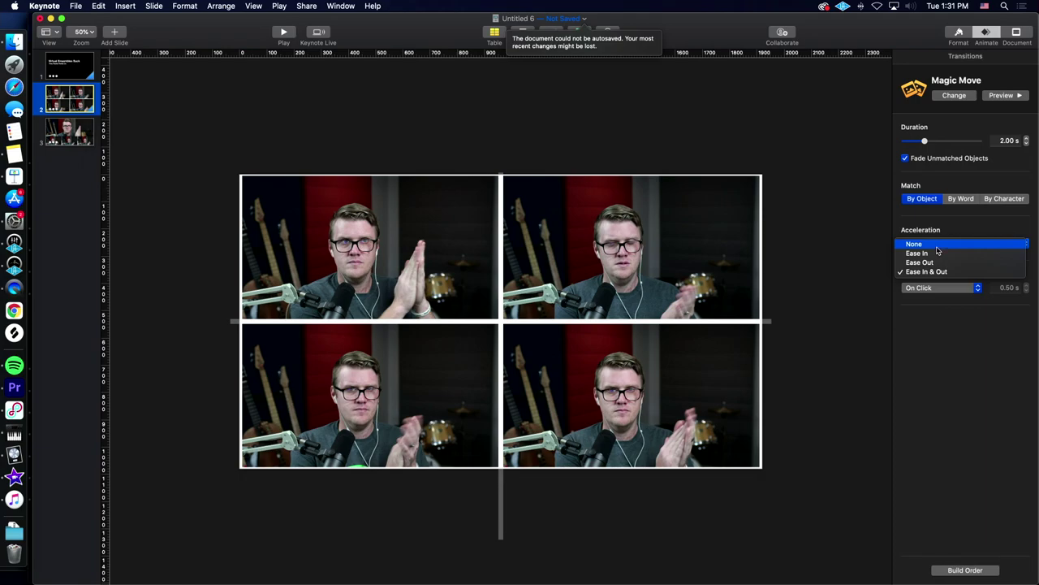
pyautogui.click(937, 247)
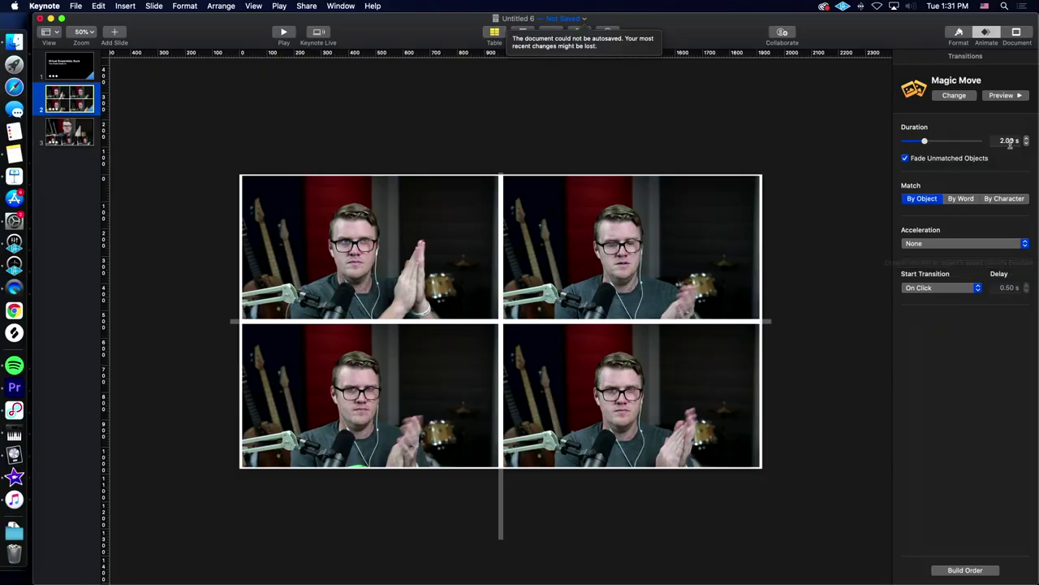
pyautogui.moveTo(925, 142); pyautogui.dragTo(940, 144)
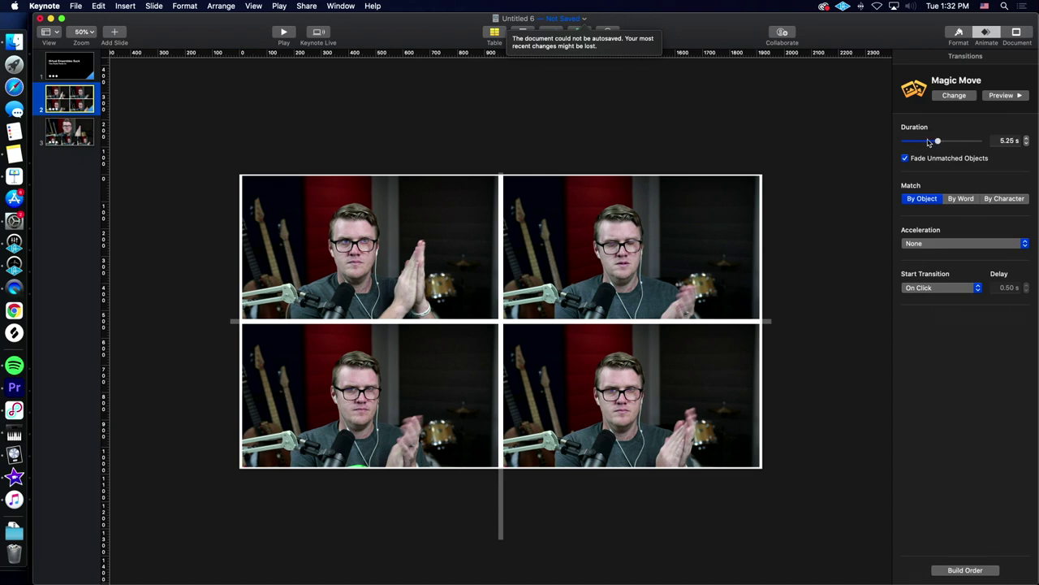
# Step: Play the presentation from the title slide
pyautogui.click(94, 57)
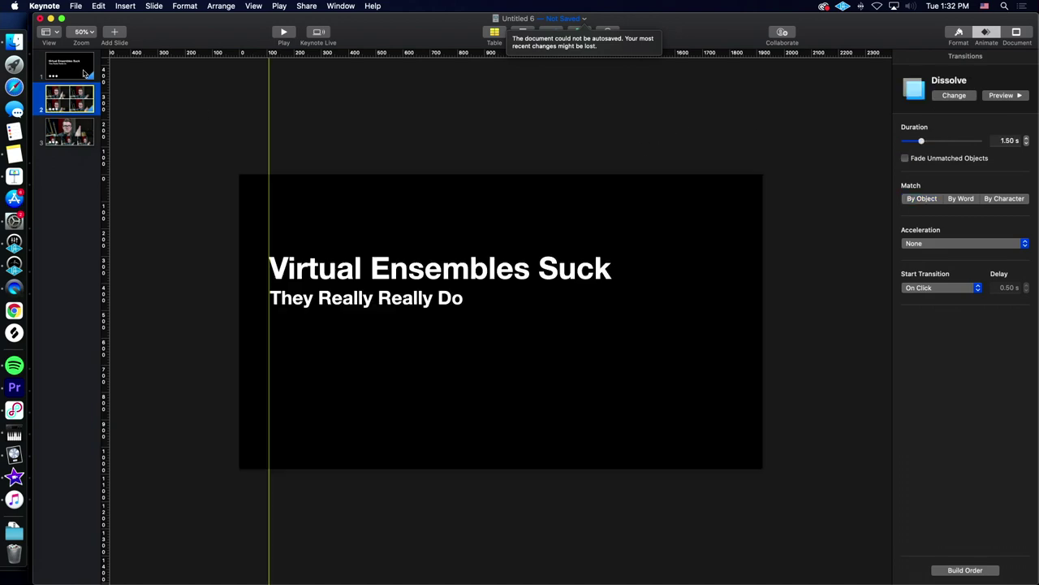
pyautogui.click(283, 33)
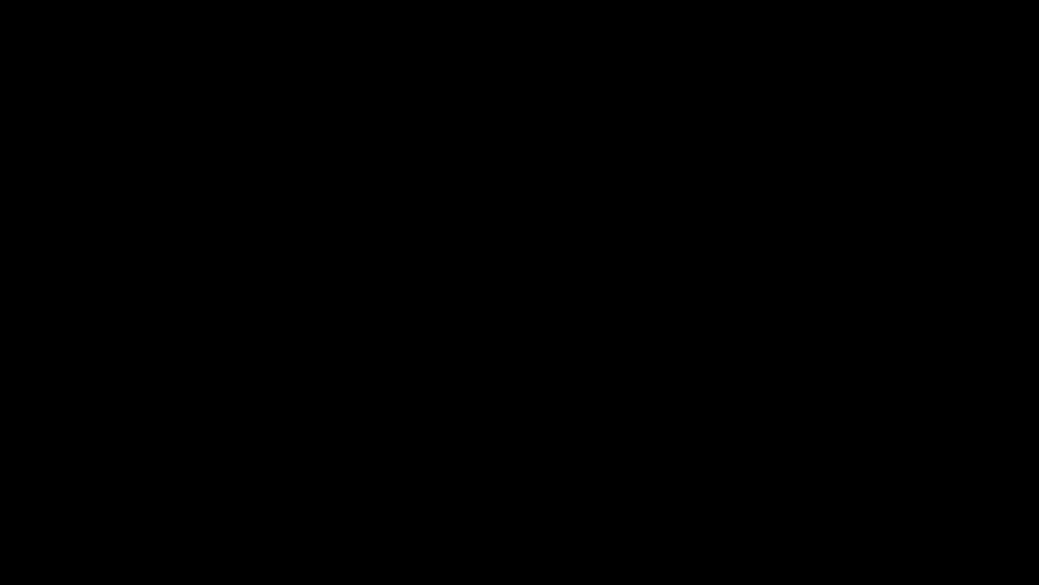
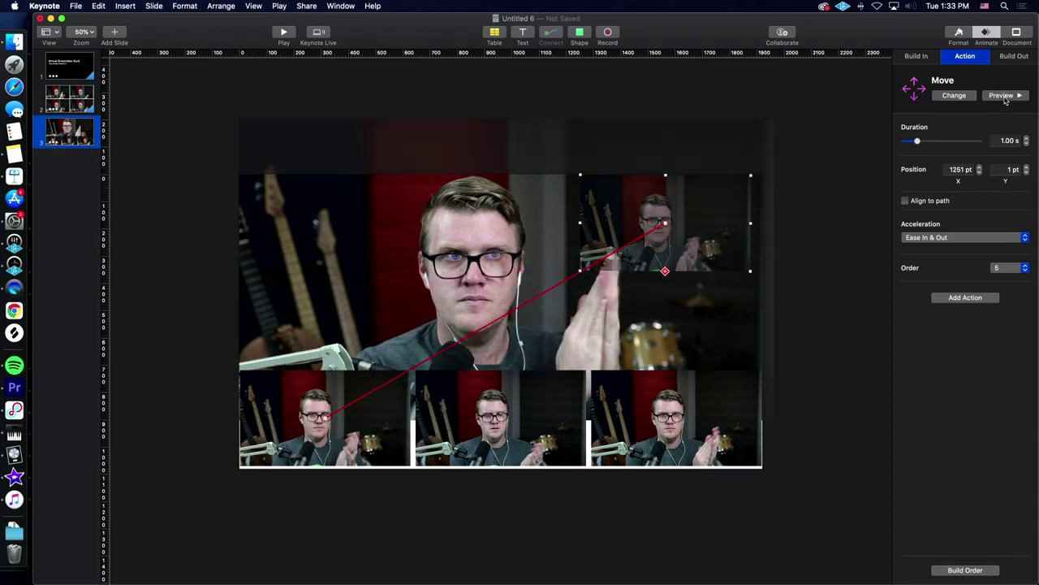
# Step: Review slide 3's build order, preview it, and inspect the Move and Rotate builds of Part 4 Trimmed.mp4
pyautogui.click(987, 574)
pyautogui.click(234, 305)
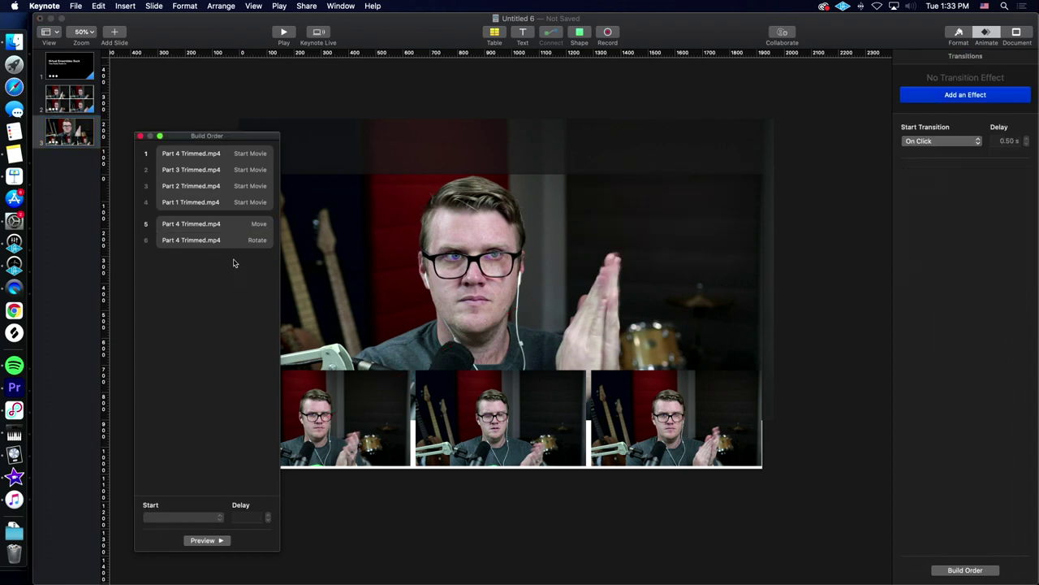
pyautogui.click(236, 246)
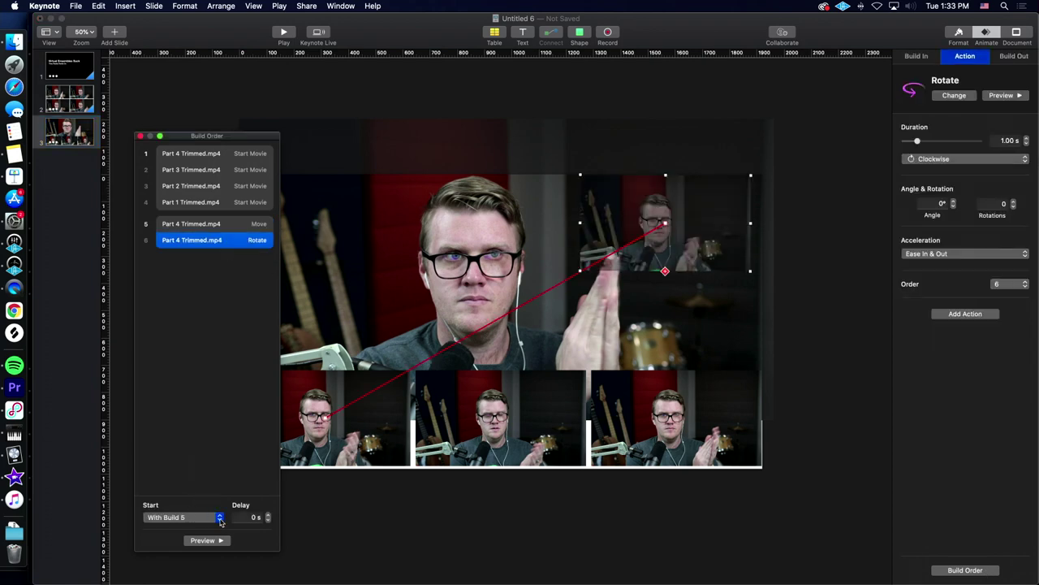
pyautogui.click(205, 540)
pyautogui.click(237, 223)
pyautogui.click(237, 238)
pyautogui.click(140, 135)
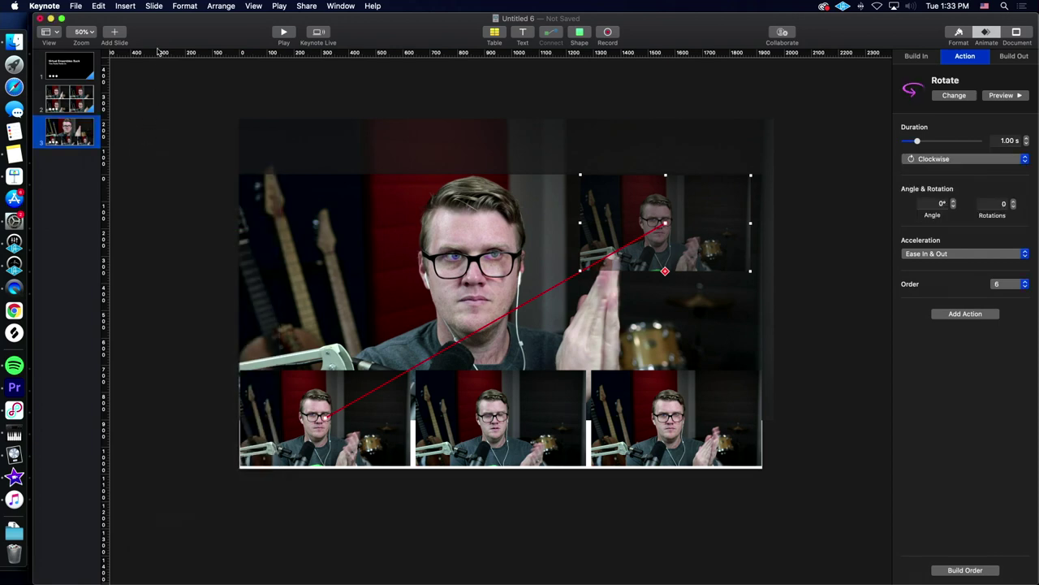
# Step: Play slide 3 full screen to check its video animation, and return to editing
pyautogui.click(286, 33)
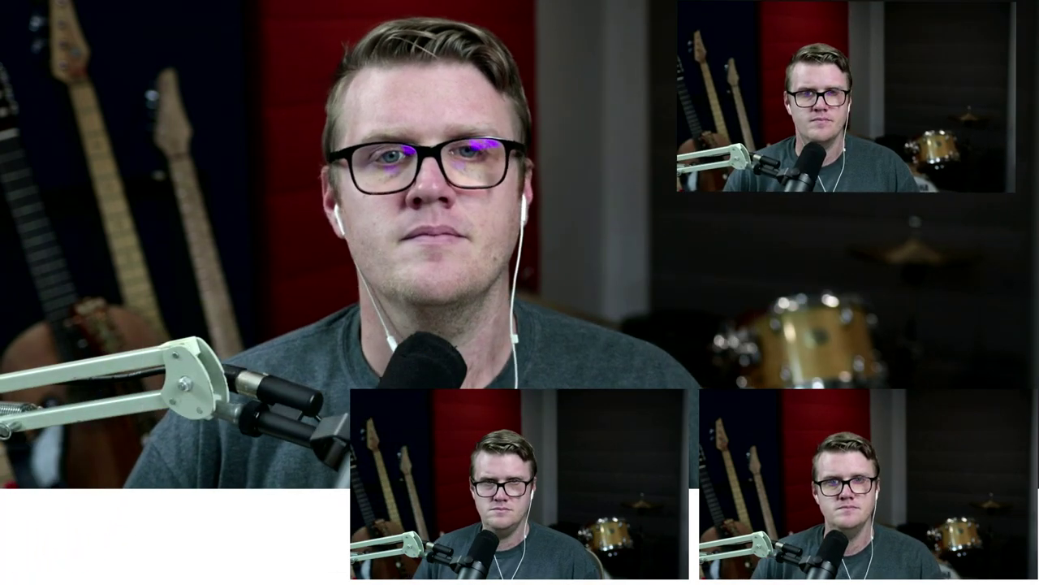
pyautogui.press('Escape')
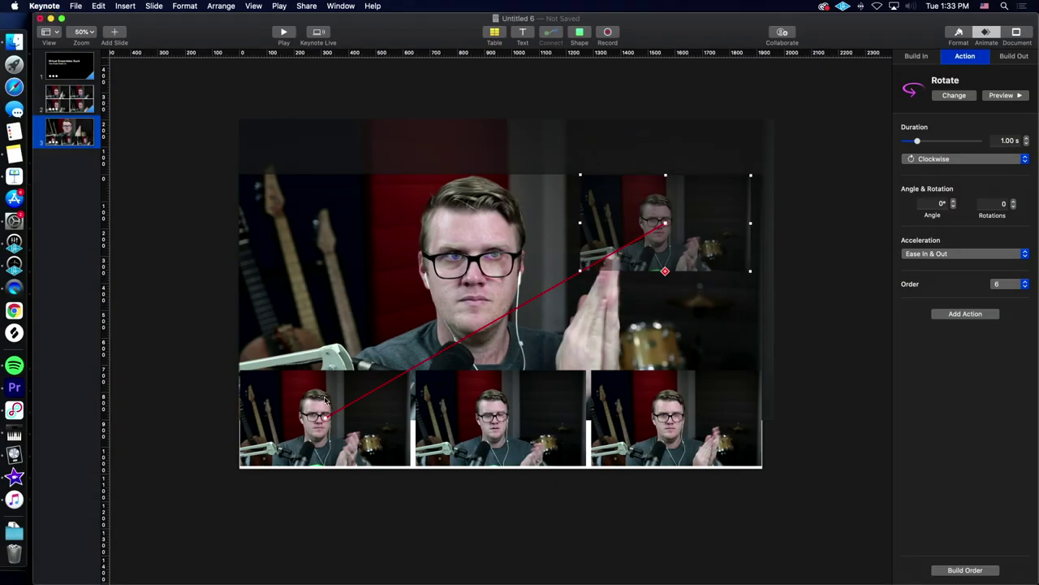
pyautogui.click(325, 399)
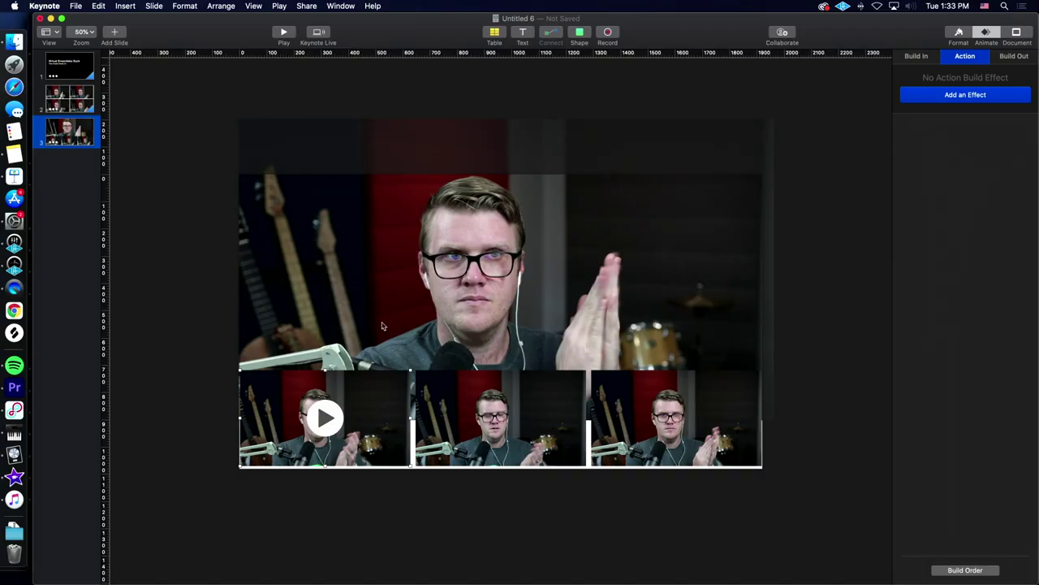
pyautogui.click(382, 326)
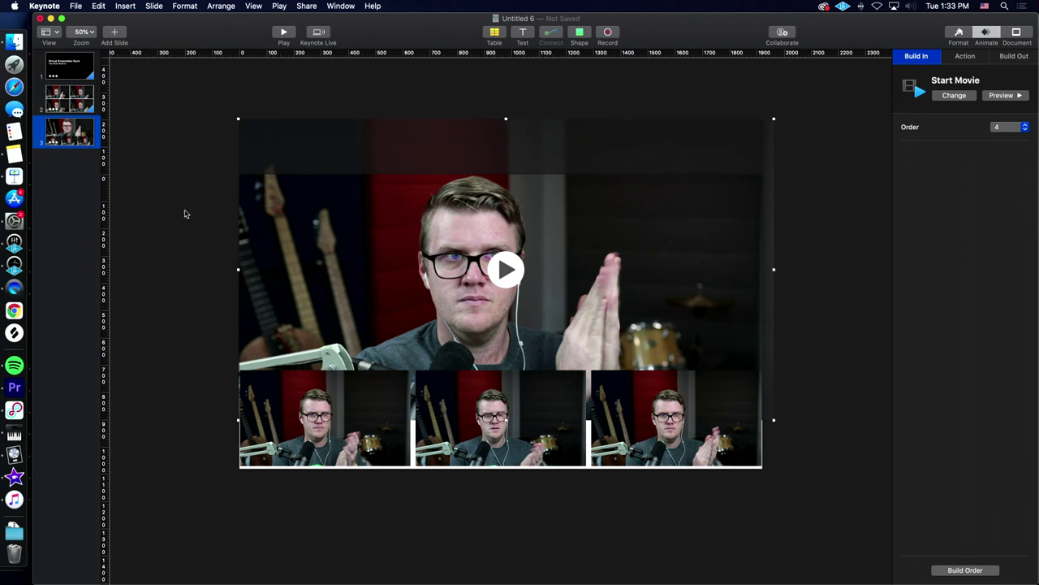
pyautogui.click(82, 105)
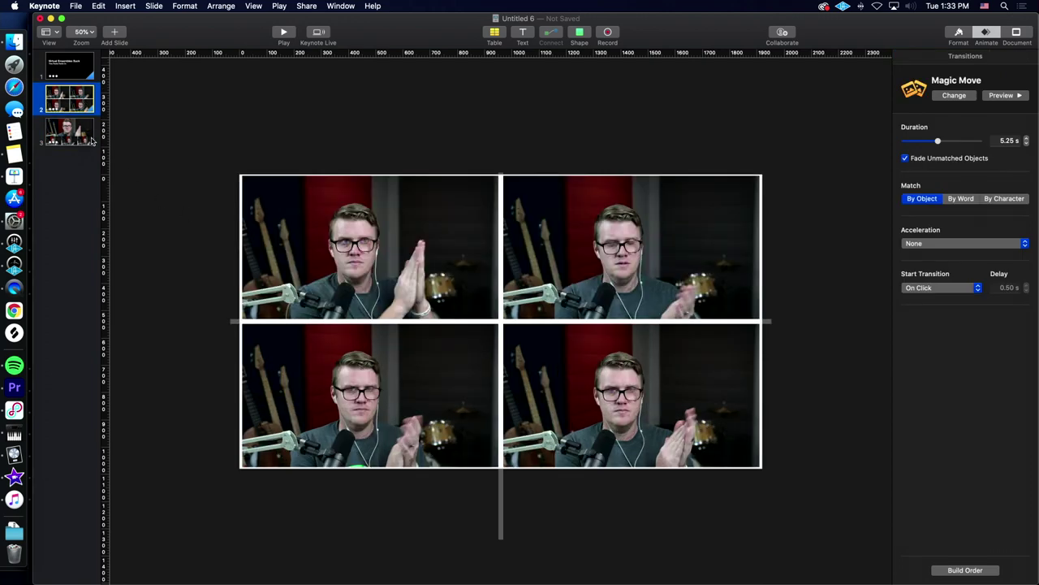
pyautogui.click(88, 138)
pyautogui.click(89, 111)
pyautogui.click(87, 138)
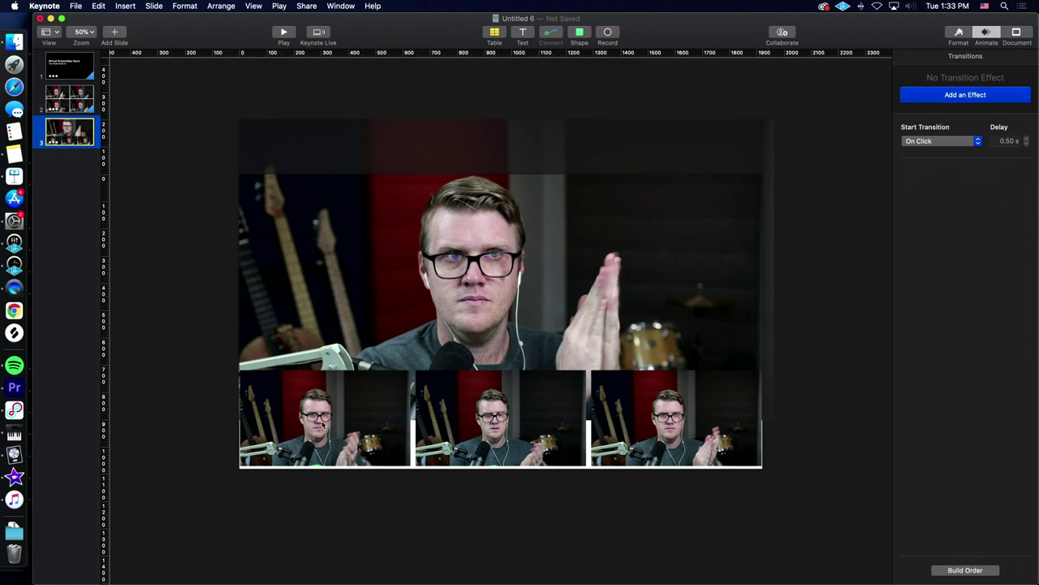
pyautogui.click(77, 111)
# Step: Delete slide 3 and replace it with a duplicate of slide 2
pyautogui.click(75, 132)
pyautogui.press('Delete')
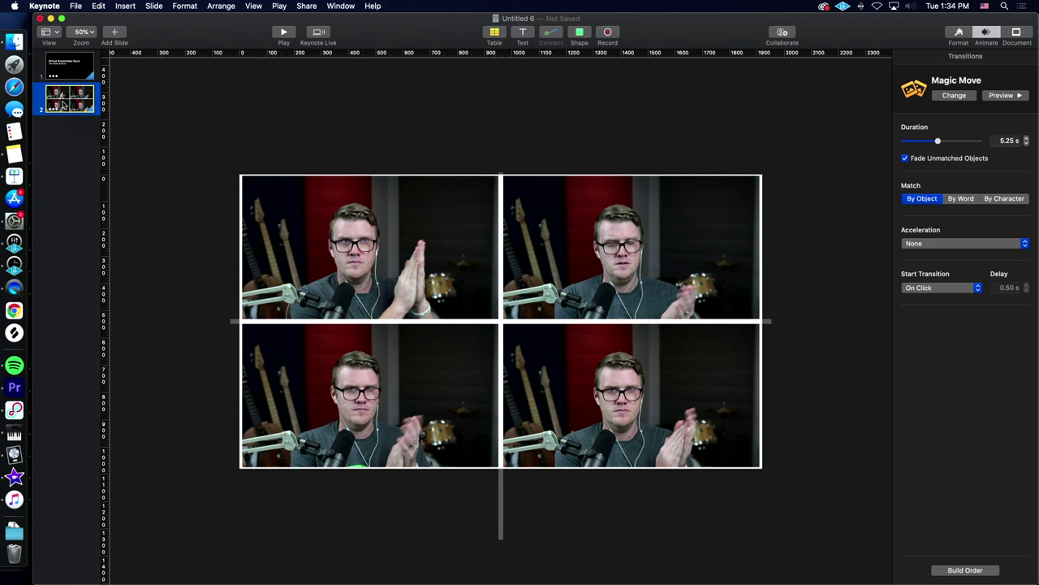
pyautogui.press('super+d')
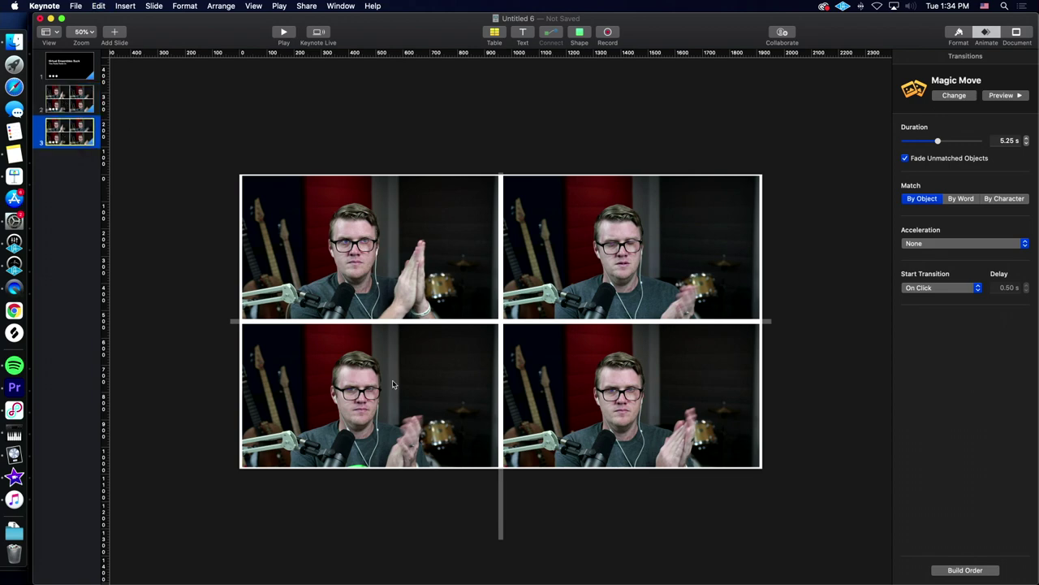
# Step: Move the lower-left, upper-right and lower-right videos on the new slide 3 outward beyond their nearest slide corners
pyautogui.click(405, 415)
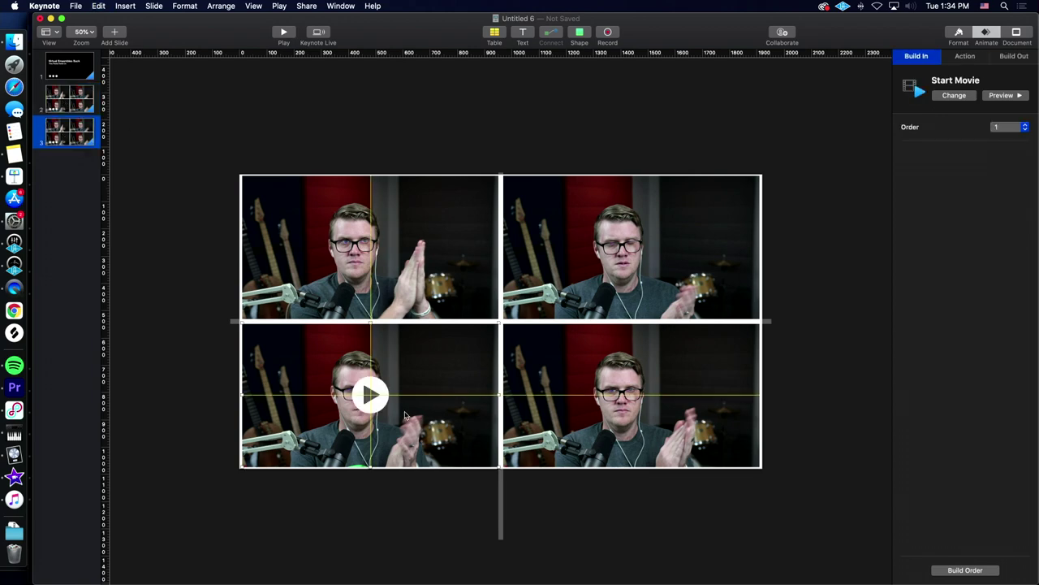
pyautogui.moveTo(405, 415); pyautogui.dragTo(147, 575)
pyautogui.moveTo(611, 242); pyautogui.dragTo(886, 79)
pyautogui.moveTo(664, 436); pyautogui.dragTo(923, 582)
# Step: Move the remaining video to the middle of slide 3 and delete the horizontal and vertical divider lines
pyautogui.moveTo(399, 291); pyautogui.dragTo(542, 364)
pyautogui.moveTo(753, 353); pyautogui.dragTo(725, 282)
pyautogui.click(490, 220)
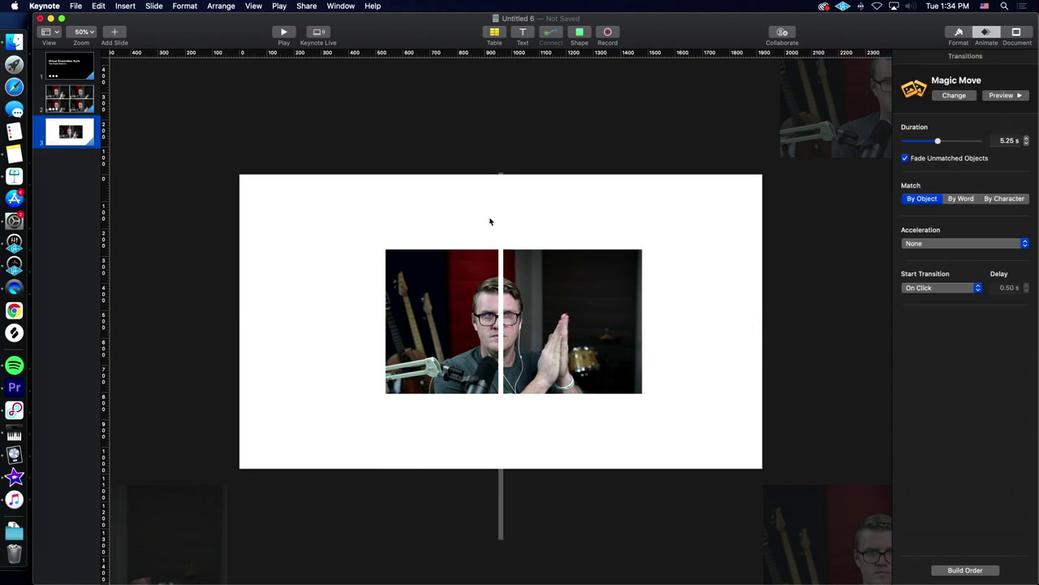
# Step: Enlarge the middle video on slide 3 and position it to fill the whole slide
pyautogui.click(578, 307)
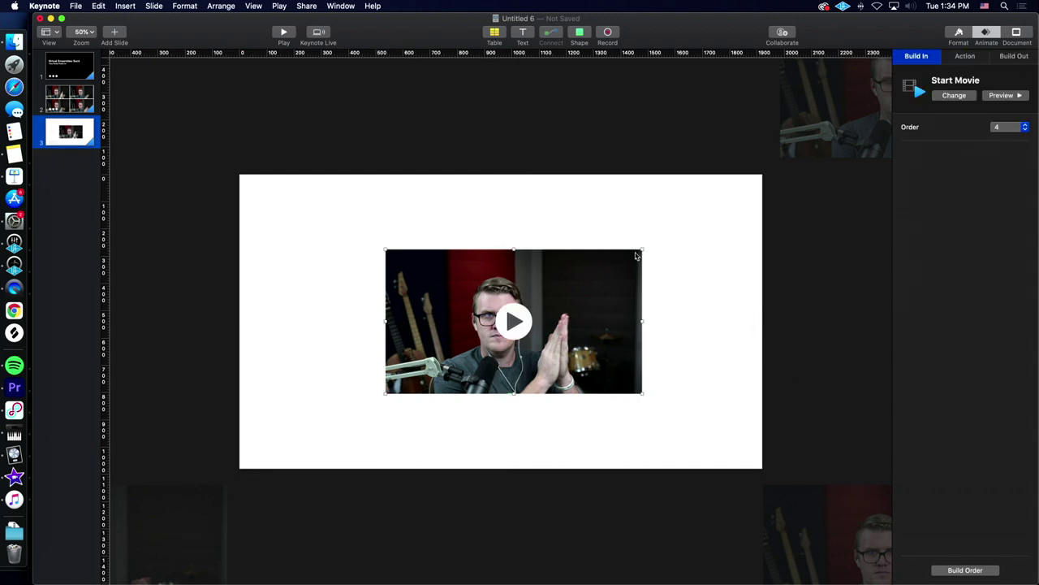
pyautogui.moveTo(642, 249); pyautogui.dragTo(761, 178)
pyautogui.moveTo(627, 338); pyautogui.dragTo(480, 329)
pyautogui.moveTo(615, 384); pyautogui.dragTo(762, 475)
pyautogui.click(646, 521)
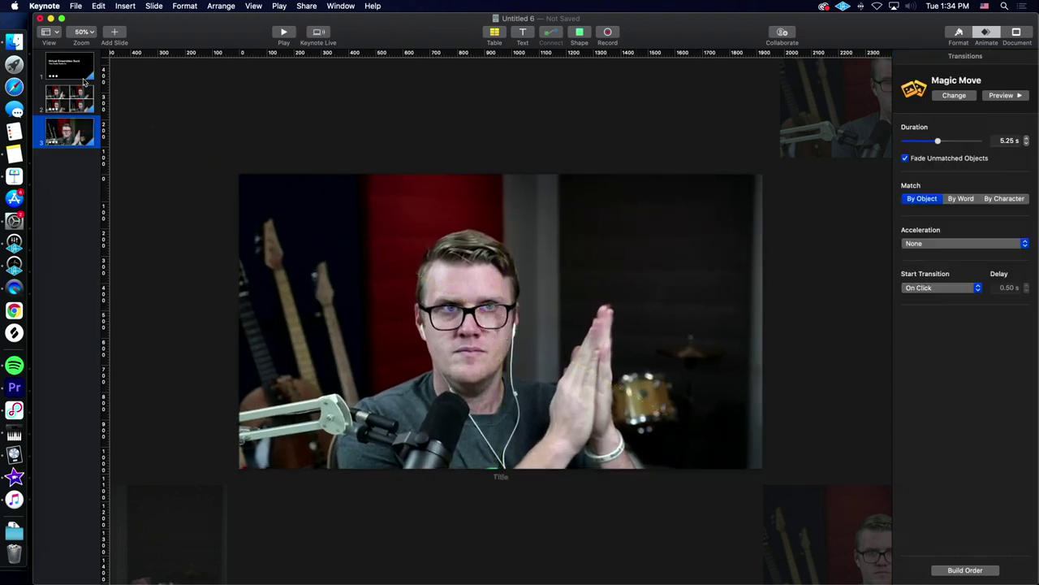
# Step: Preview slide 2's Magic Move transition with Fade Unmatched Objects on, and again with that option turned off
pyautogui.click(80, 102)
pyautogui.click(1000, 96)
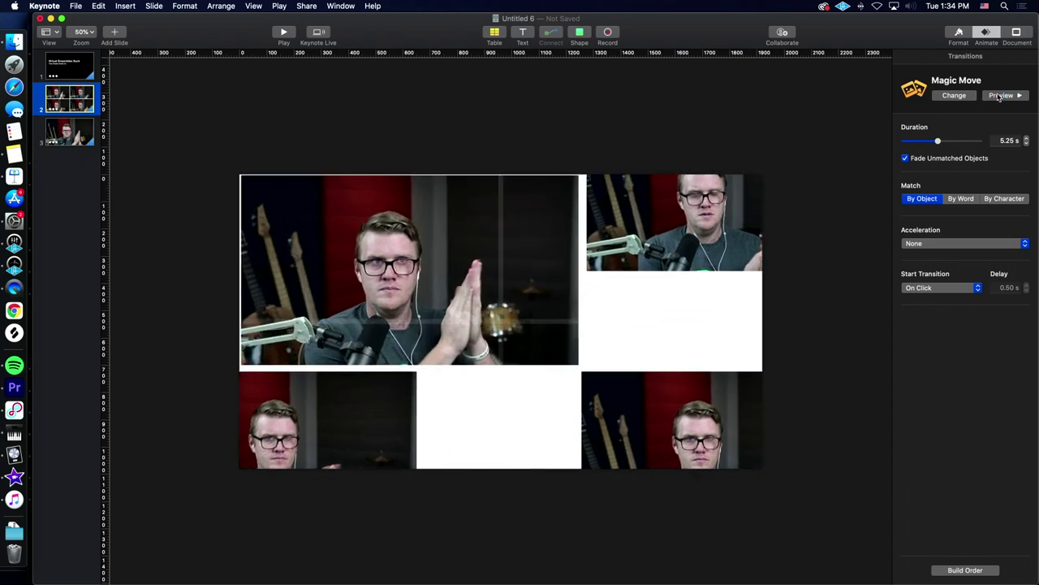
pyautogui.click(1006, 98)
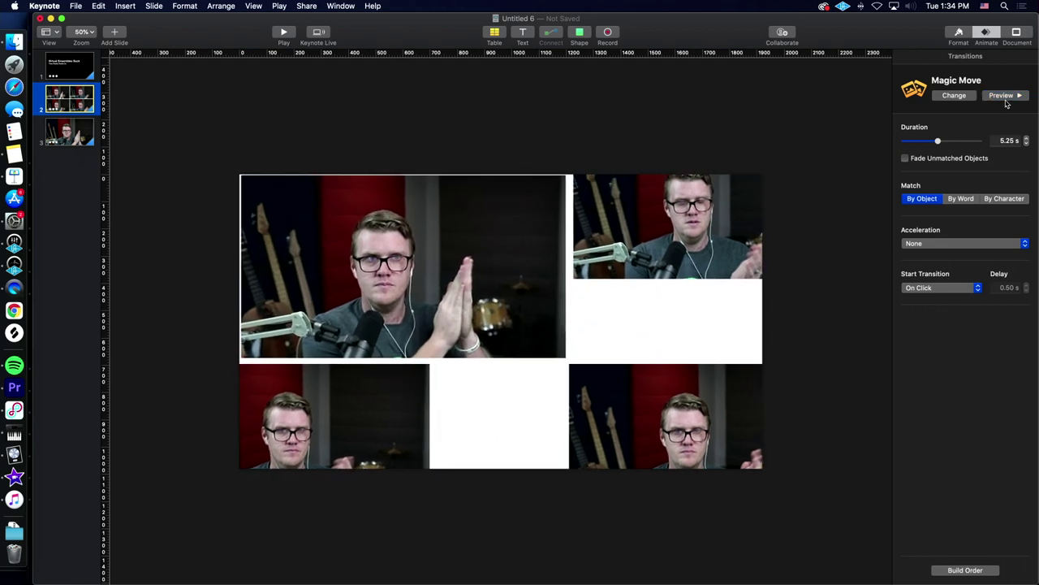
# Step: Try slide 2's Magic Move at 0.70 s, set the duration to 1.50 s, and preview the transition each time
pyautogui.moveTo(938, 142); pyautogui.dragTo(916, 143)
pyautogui.click(1000, 96)
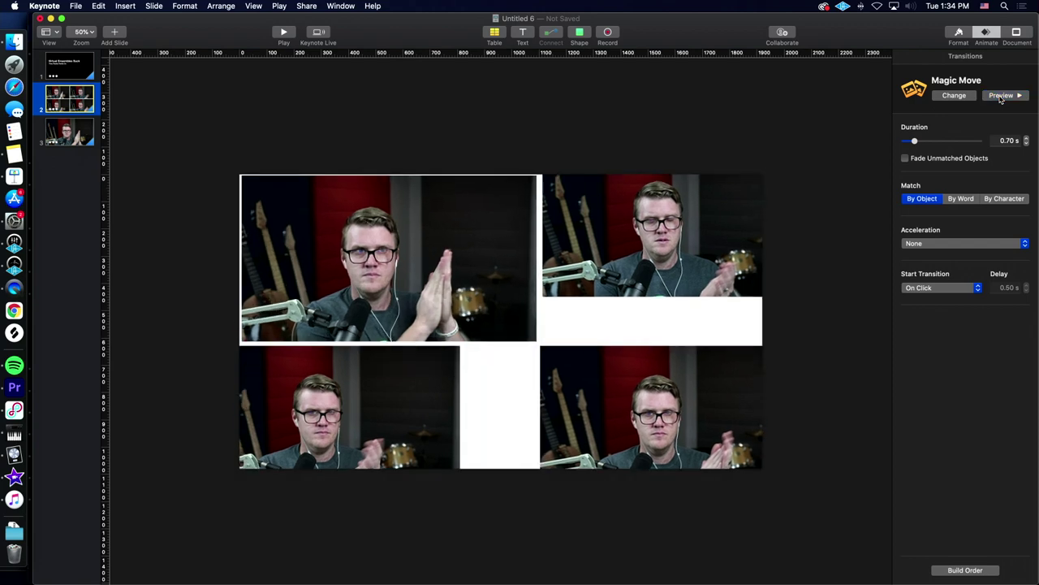
pyautogui.click(922, 142)
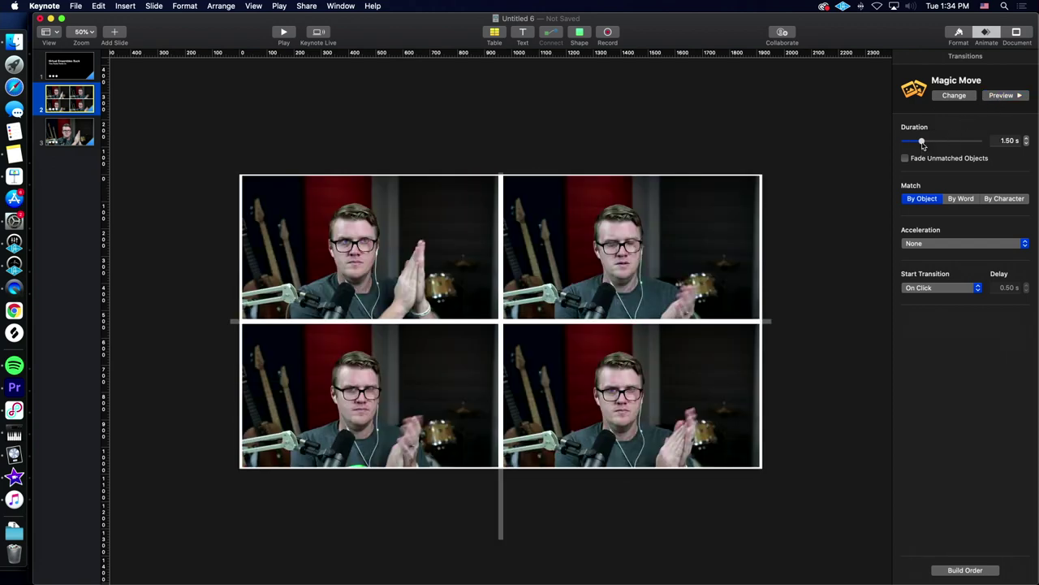
pyautogui.click(1001, 96)
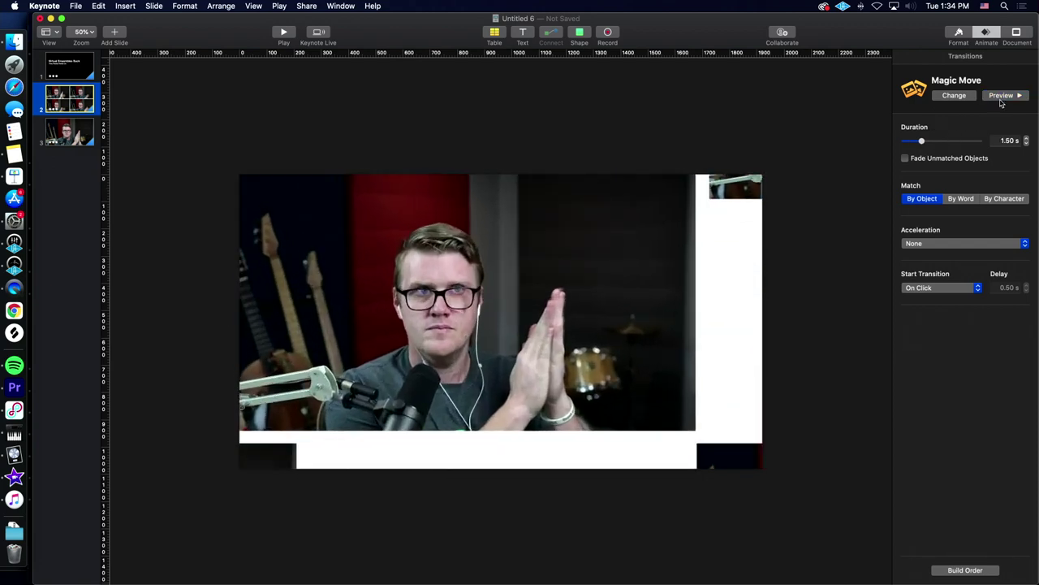
pyautogui.click(82, 138)
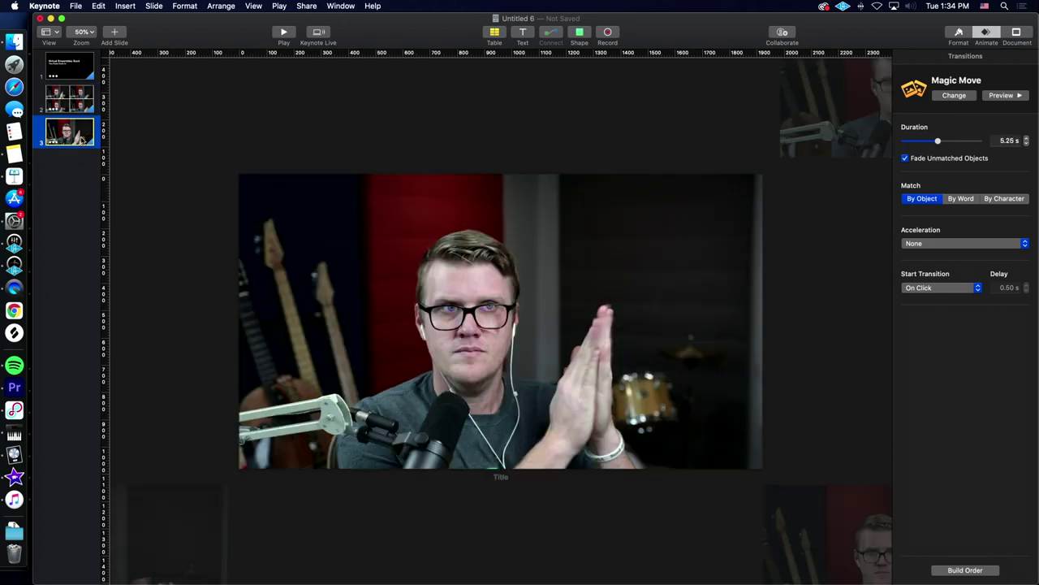
pyautogui.press('super+d')
pyautogui.click(427, 253)
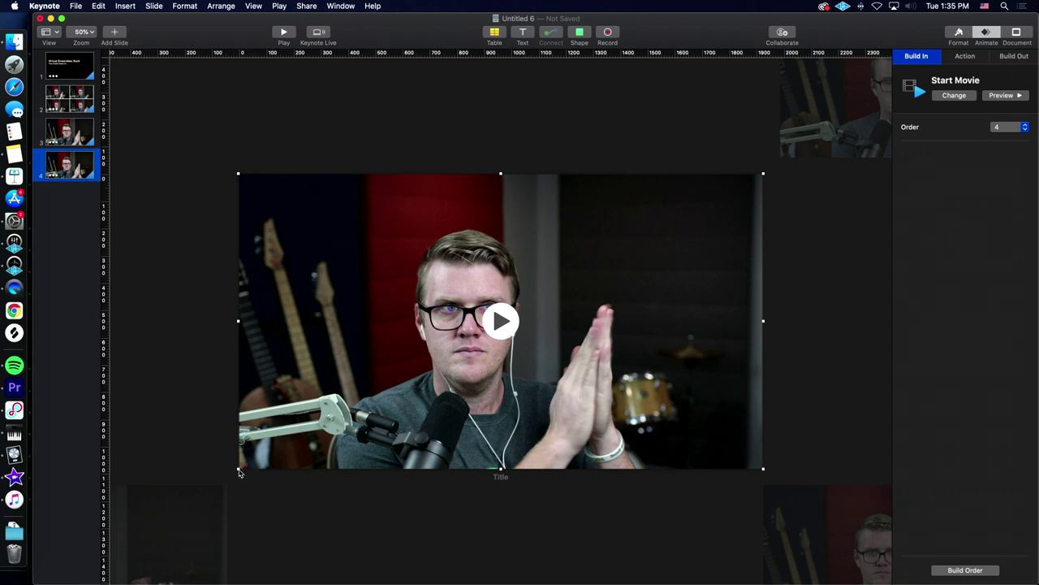
pyautogui.click(72, 163)
pyautogui.press('Delete')
# Step: Copy slide 2 with the four-video grid and paste it after slide 3 as slide 4
pyautogui.click(79, 113)
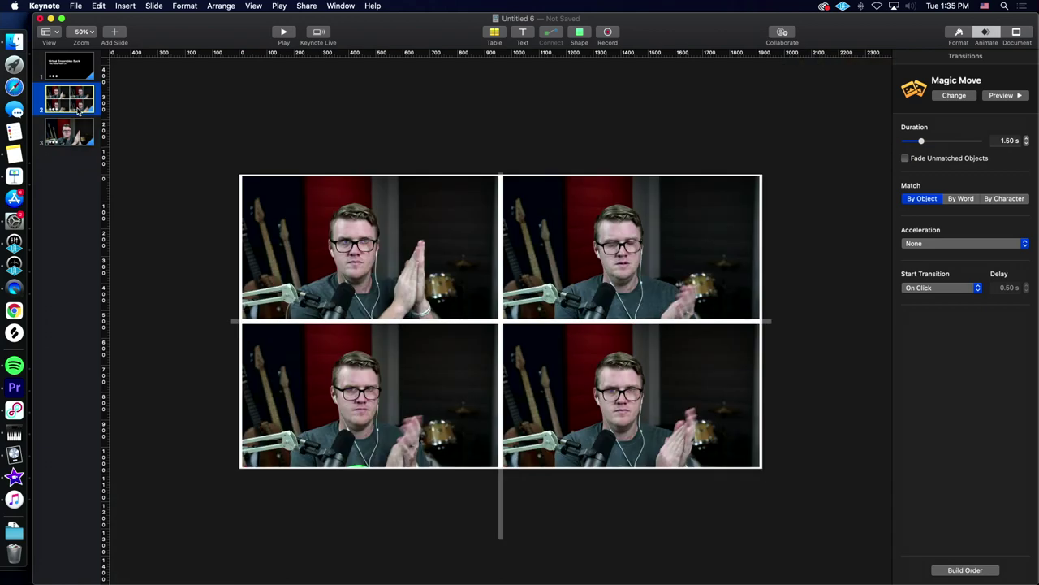
pyautogui.press('super+c')
pyautogui.click(74, 134)
pyautogui.press('super+v')
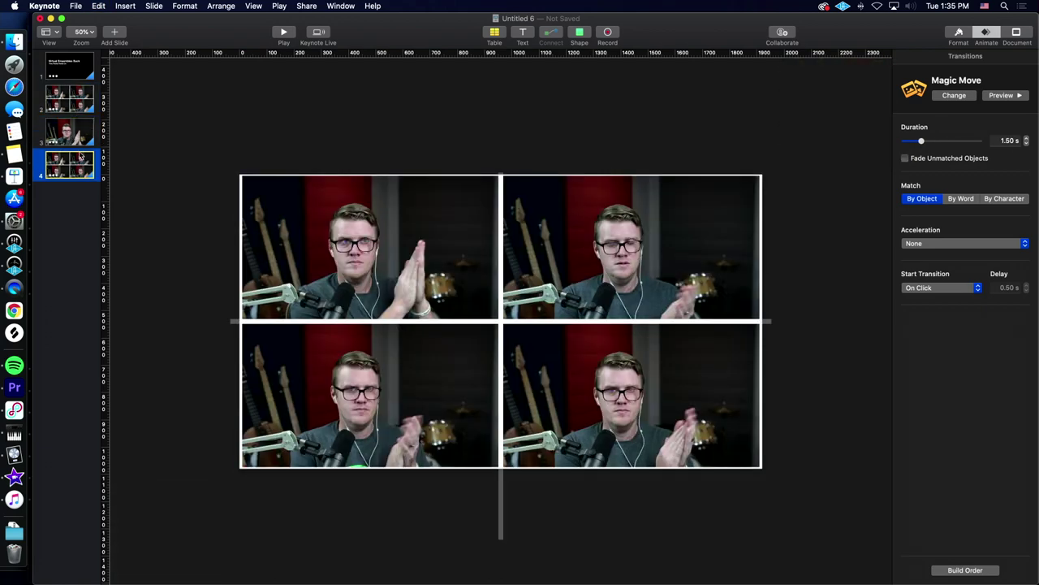
# Step: Play the slideshow from slide 3 to check its move into slide 4, and shorten slide 3's Magic Move duration
pyautogui.click(70, 140)
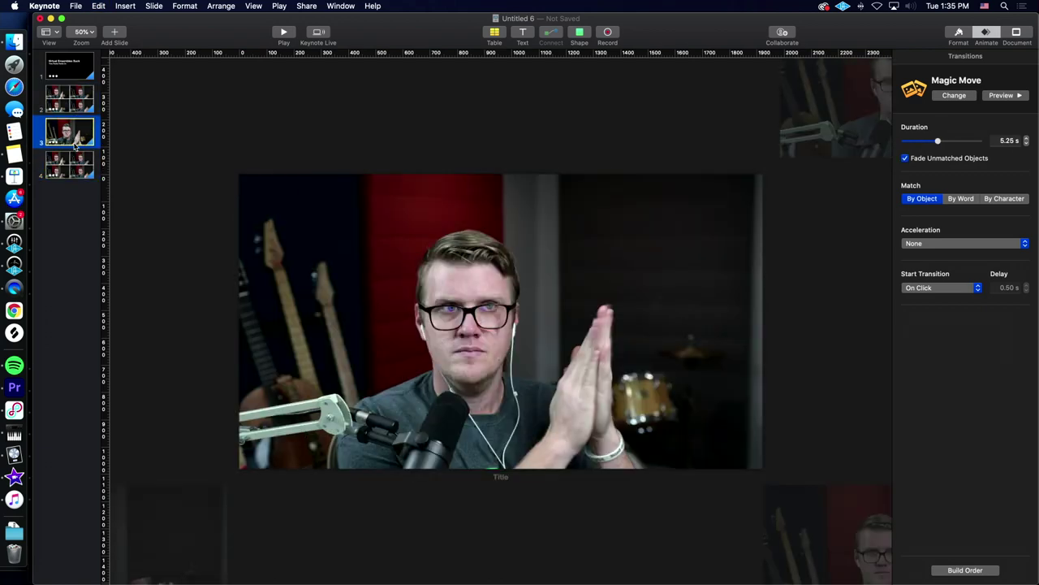
pyautogui.click(282, 32)
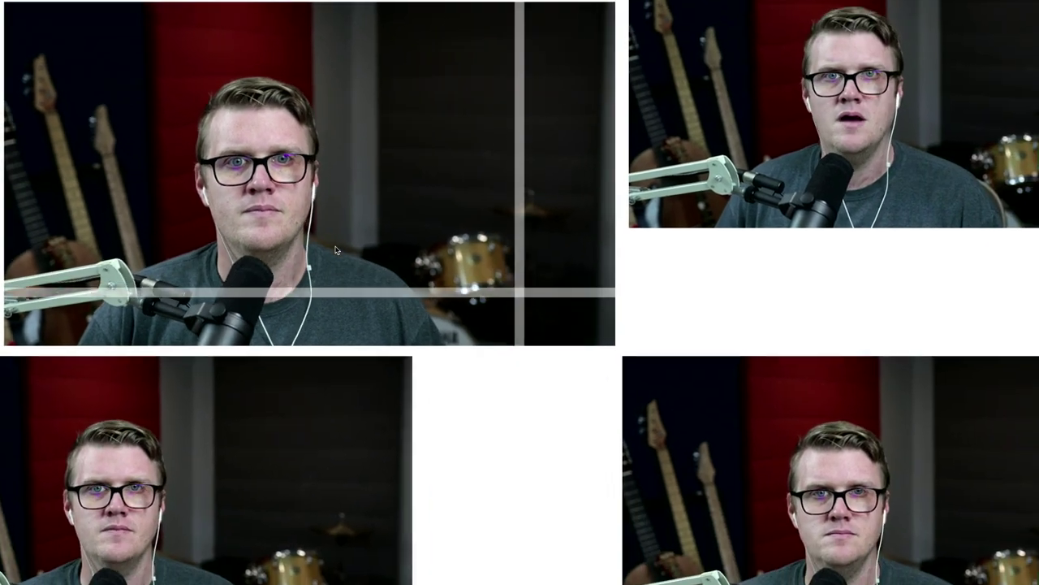
pyautogui.press('Escape')
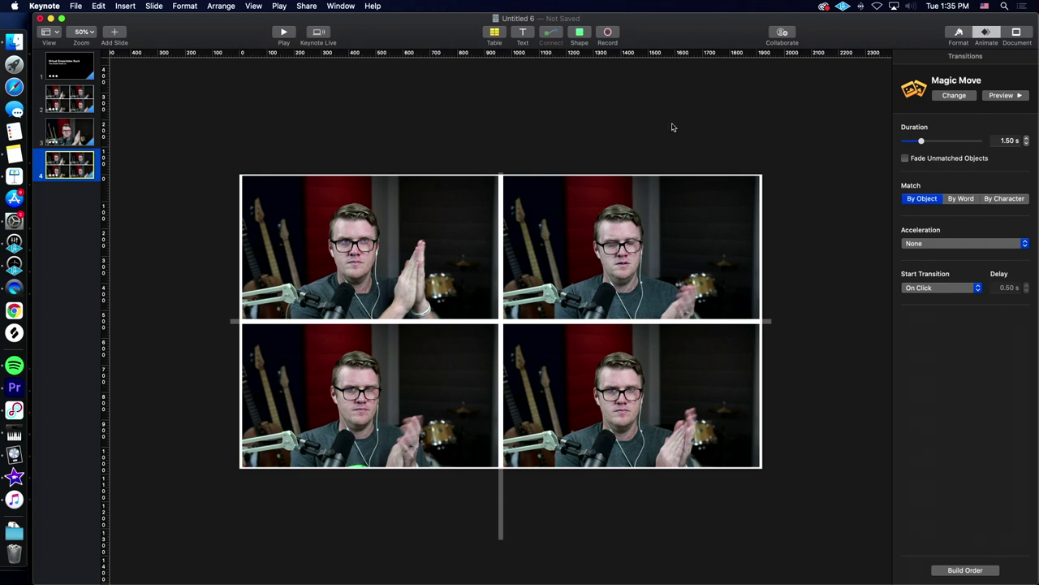
pyautogui.click(68, 138)
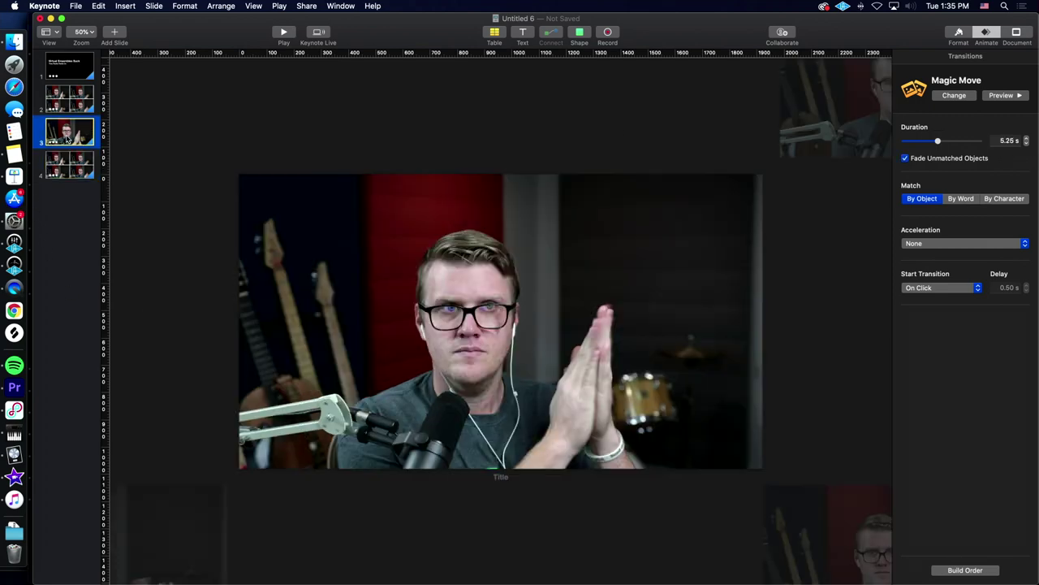
pyautogui.click(1027, 144)
# Step: Open the slideshow recorder from slide 1 and start recording
pyautogui.click(84, 73)
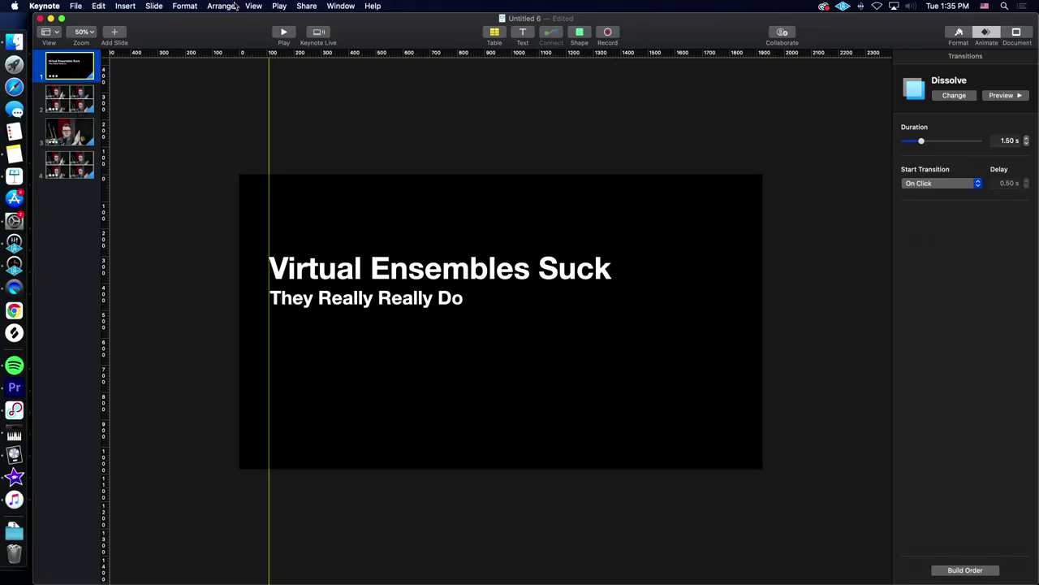
pyautogui.click(279, 6)
pyautogui.click(317, 68)
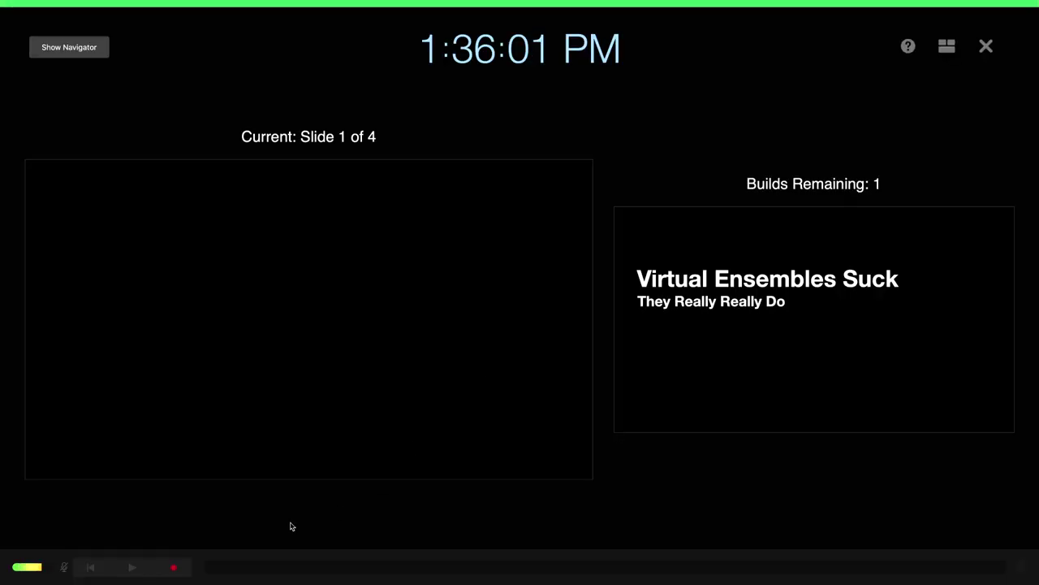
pyautogui.click(174, 568)
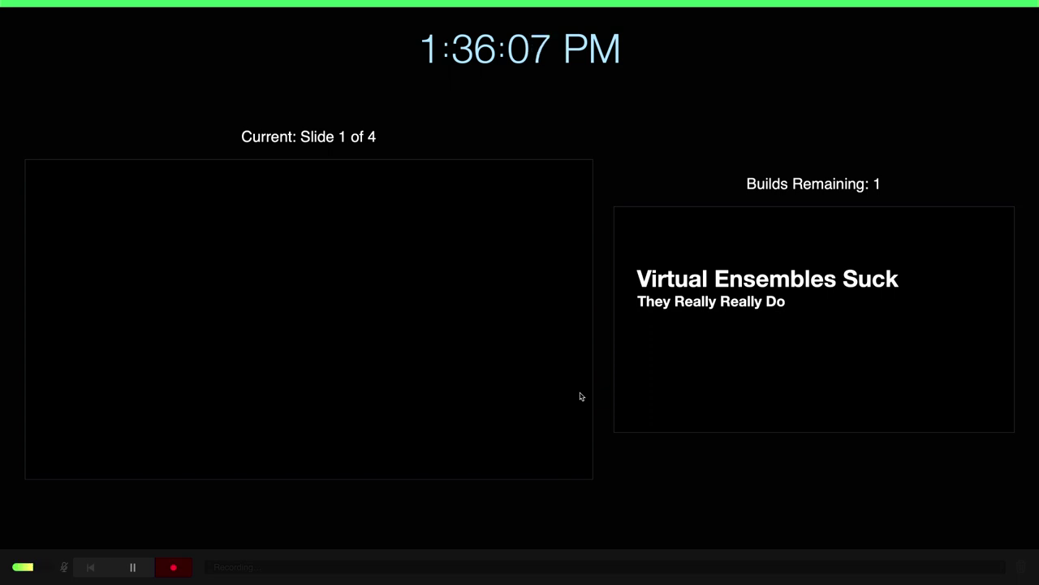
# Step: Advance through all builds and slides up to slide 4 while recording, stop the recording, and exit the recorder
pyautogui.press('Right')
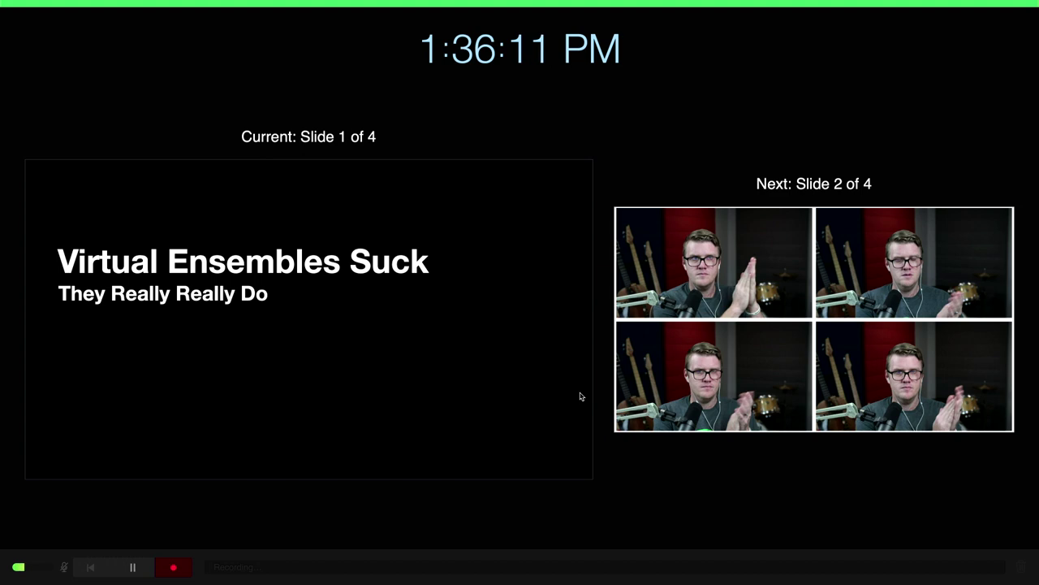
pyautogui.press('Right')
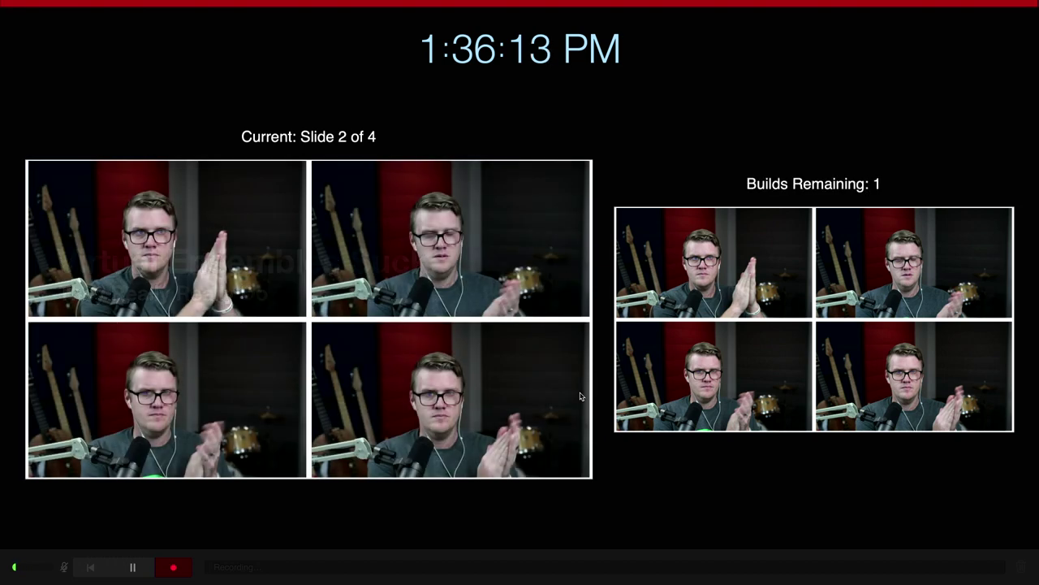
pyautogui.press('Right')
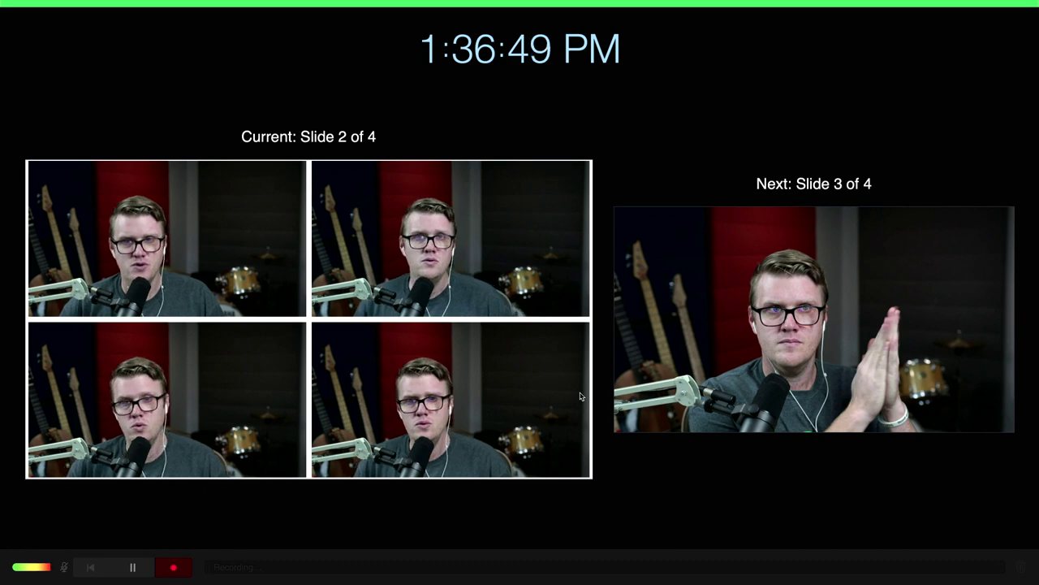
pyautogui.press('Right')
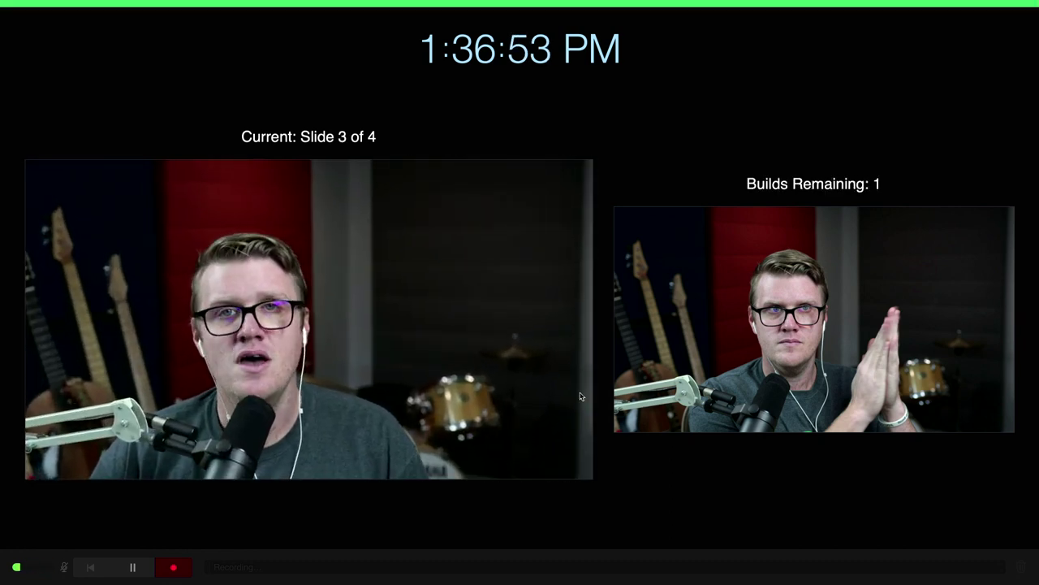
pyautogui.press('Right')
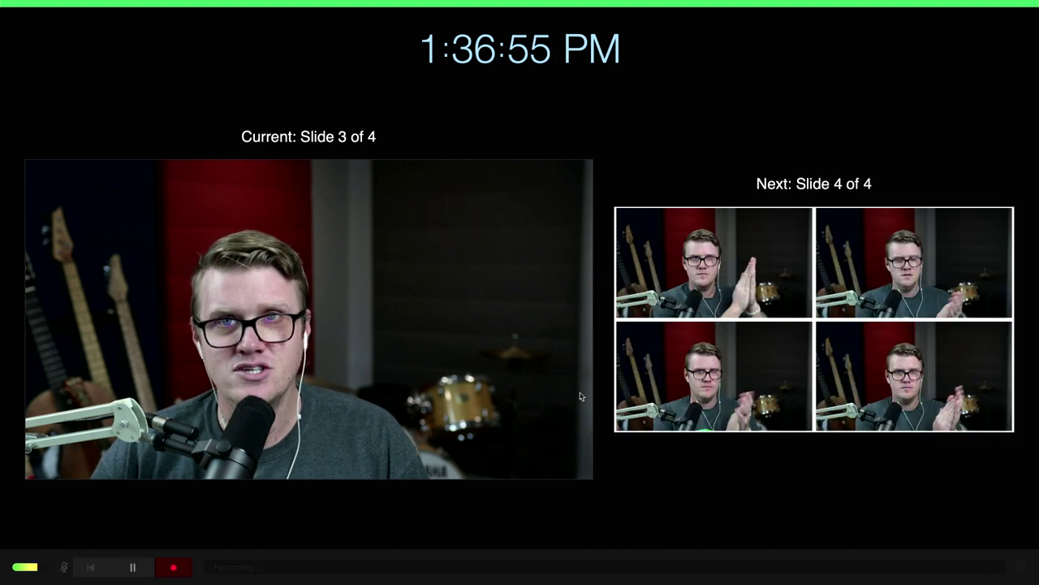
pyautogui.press('Right')
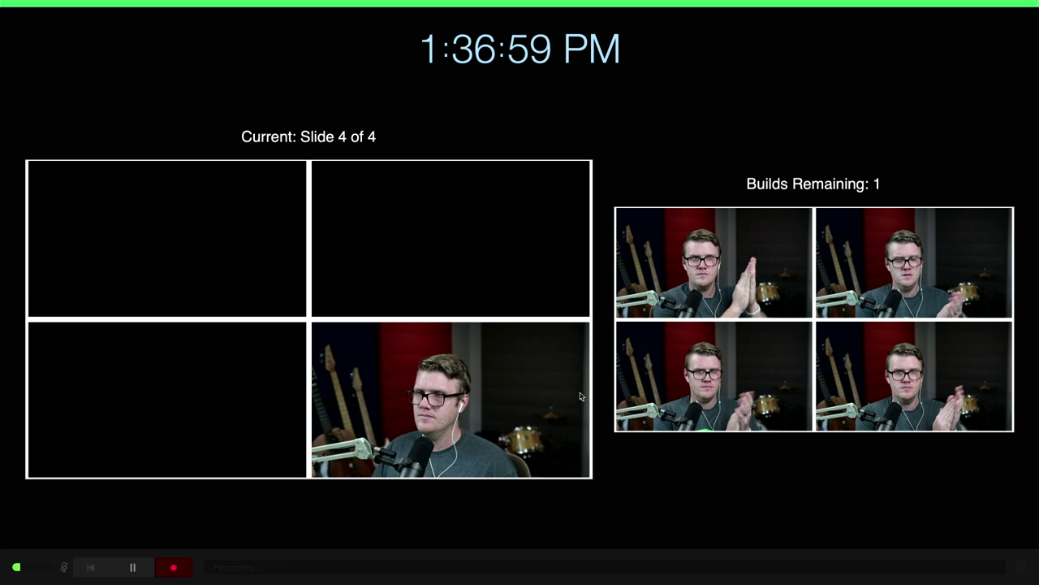
pyautogui.click(181, 573)
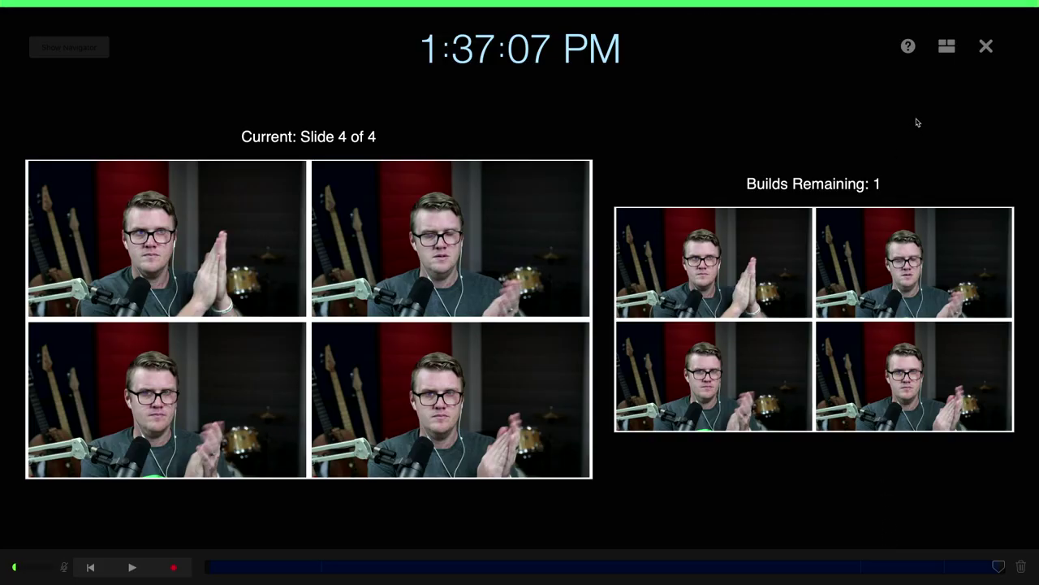
pyautogui.click(986, 46)
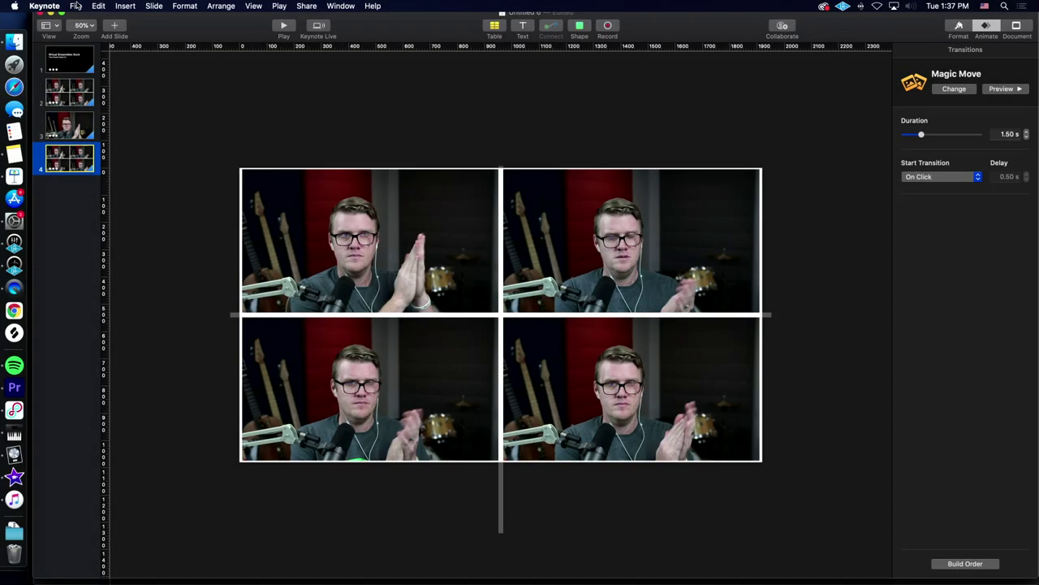
# Step: Export the presentation as a movie using Slideshow Recording playback, custom 1920 x 1080 resolution, 30 FPS and H.264 compression
pyautogui.click(81, 8)
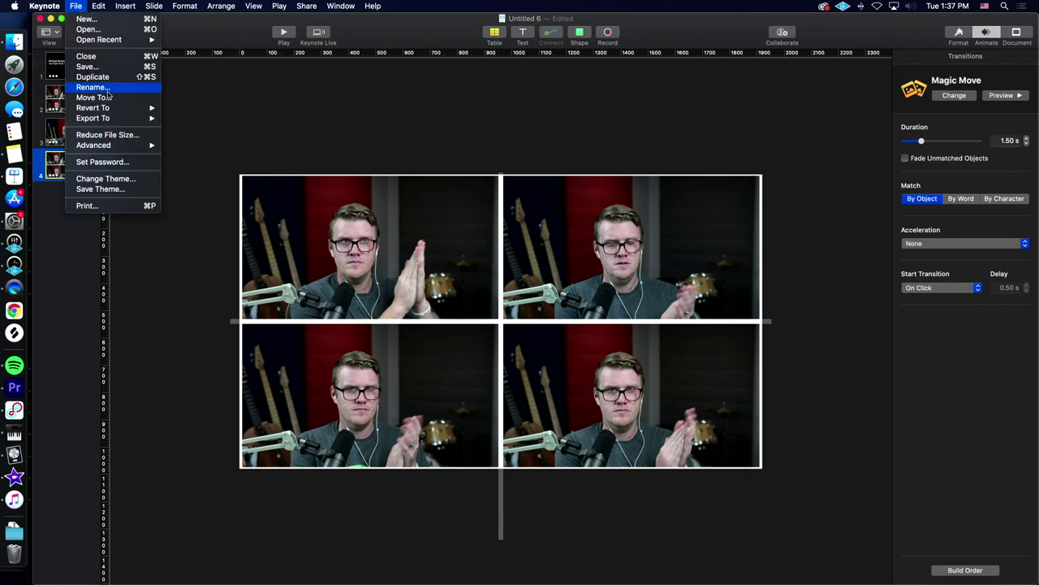
pyautogui.moveTo(111, 118)
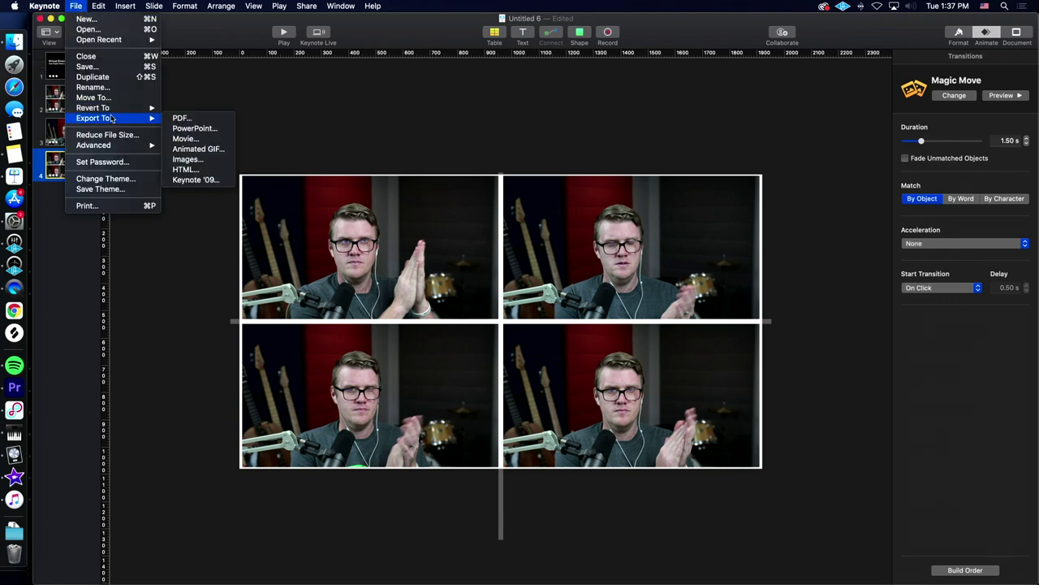
pyautogui.click(185, 139)
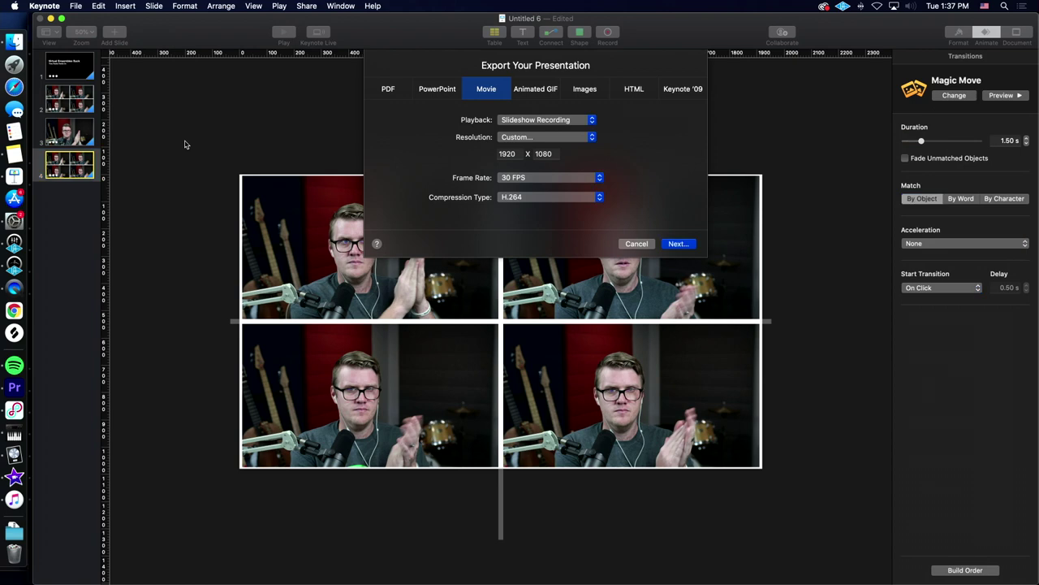
pyautogui.click(533, 121)
pyautogui.click(533, 122)
pyautogui.click(533, 138)
pyautogui.click(529, 138)
pyautogui.click(528, 137)
pyautogui.click(528, 127)
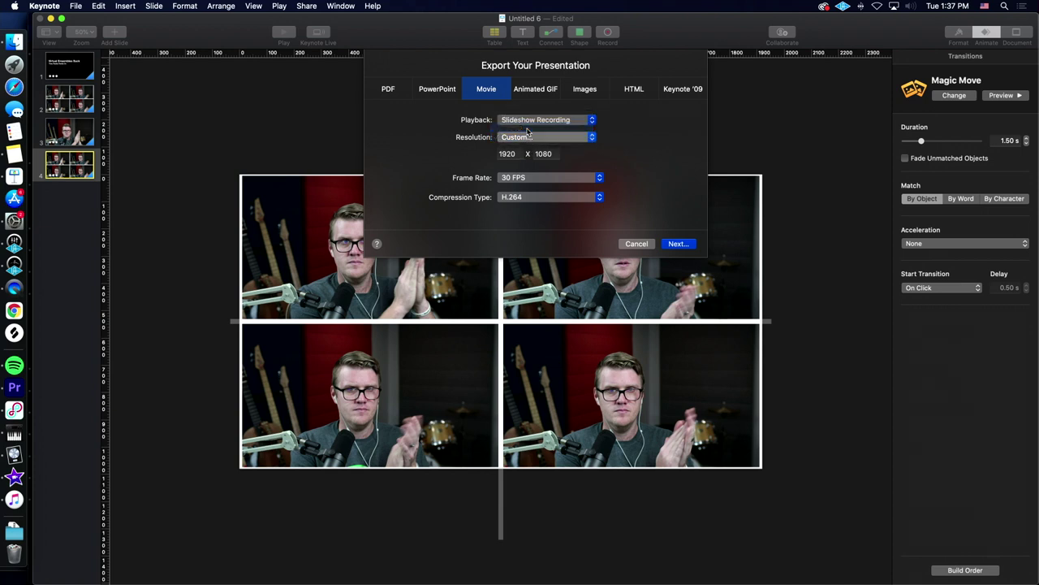
pyautogui.click(677, 243)
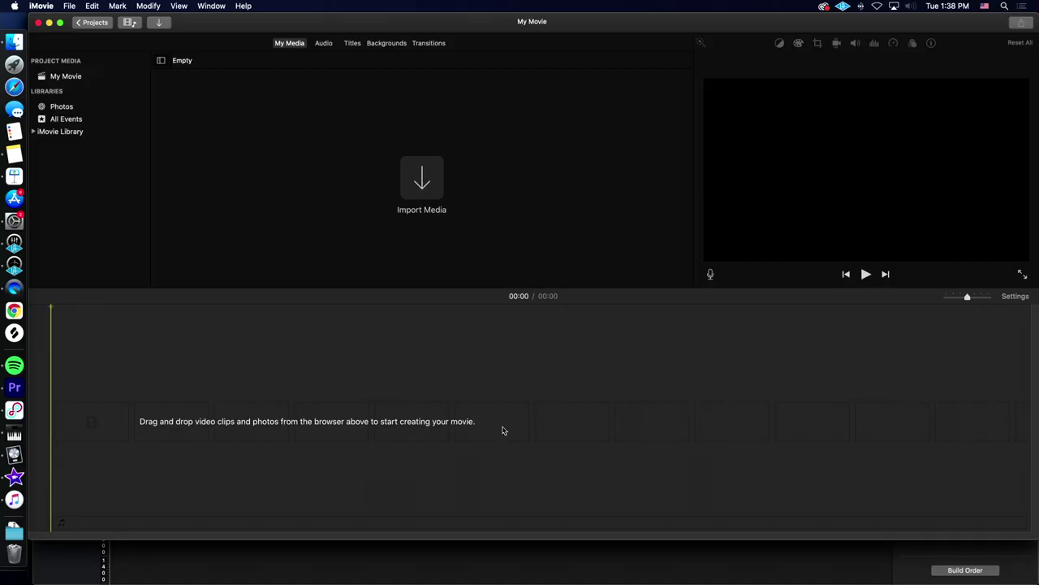
# Step: Add Cool Slide SHows.mp3 from Finder's Cool Slide Show folder to the iMovie timeline and play its beginning
pyautogui.press('super+Tab')
pyautogui.press('super+Tab')
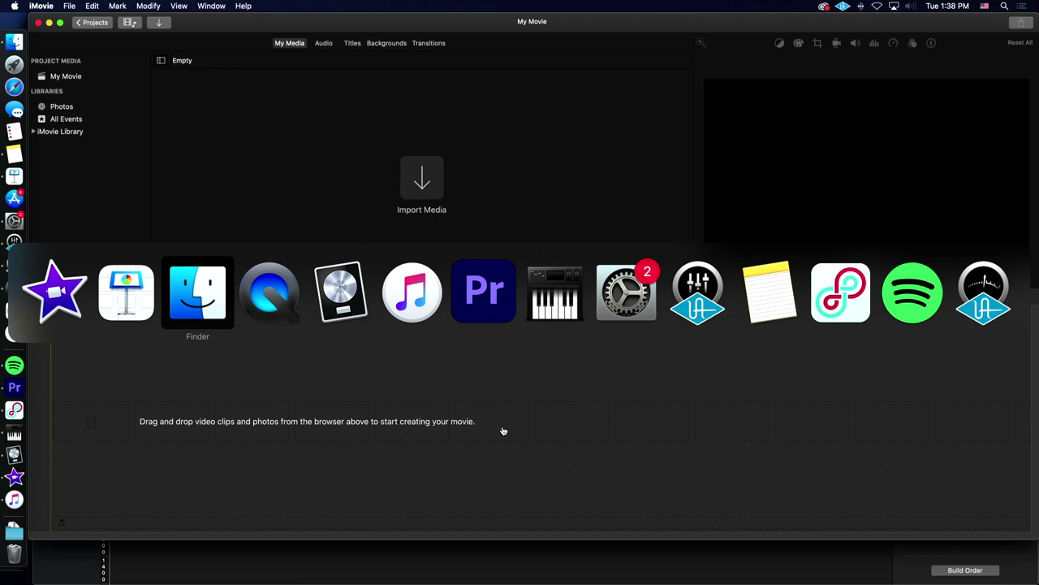
pyautogui.moveTo(490, 191); pyautogui.dragTo(220, 445)
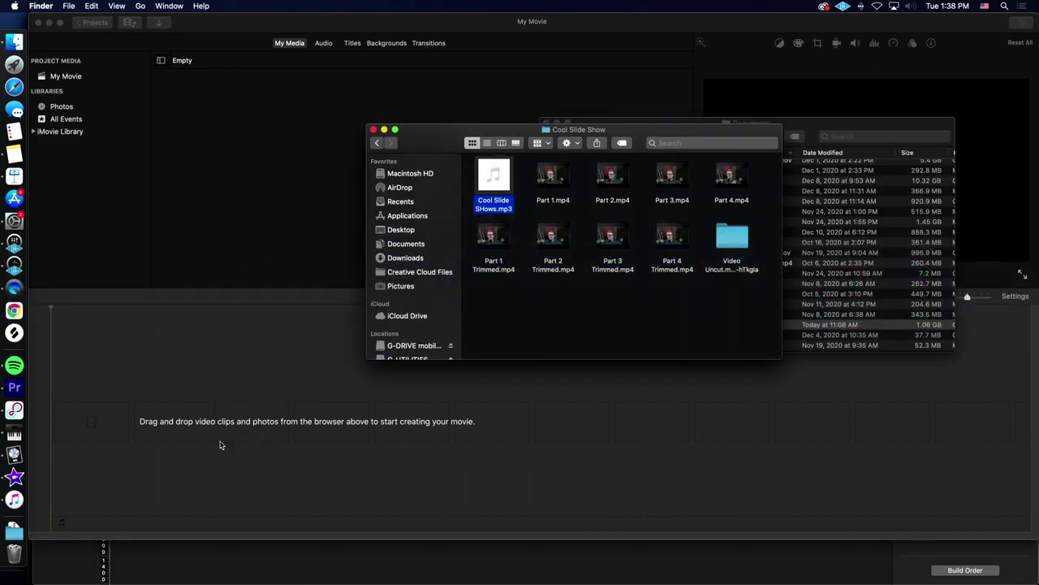
pyautogui.click(283, 443)
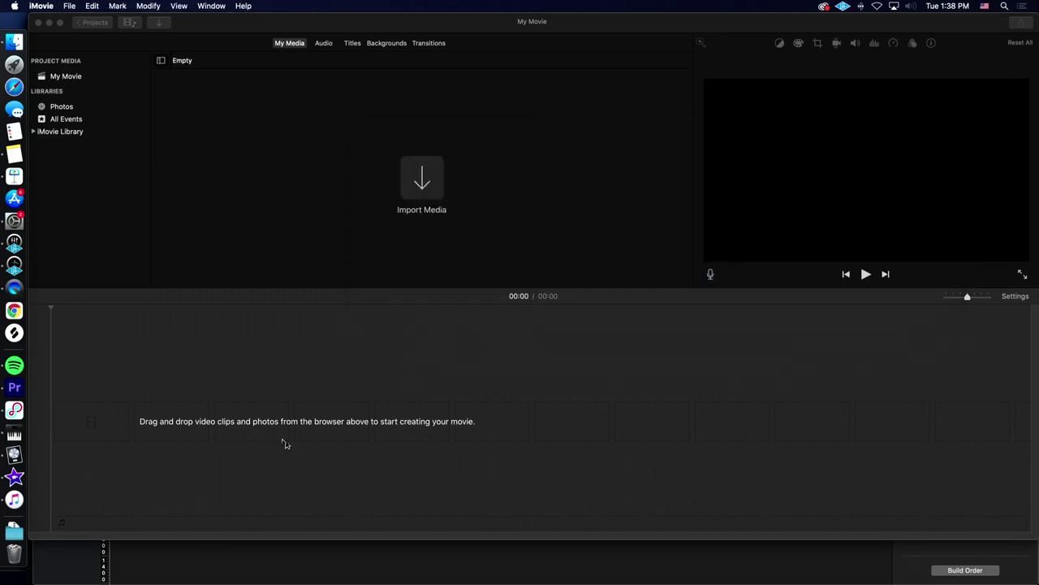
pyautogui.press('super+Tab')
pyautogui.moveTo(484, 205); pyautogui.dragTo(73, 449)
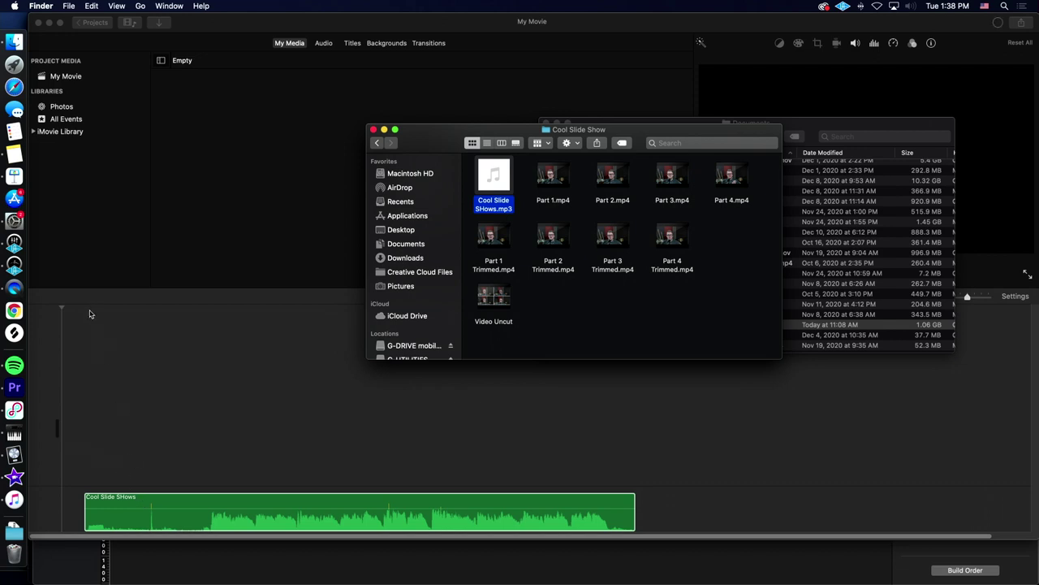
pyautogui.click(90, 314)
pyautogui.press('space')
pyautogui.press('space')
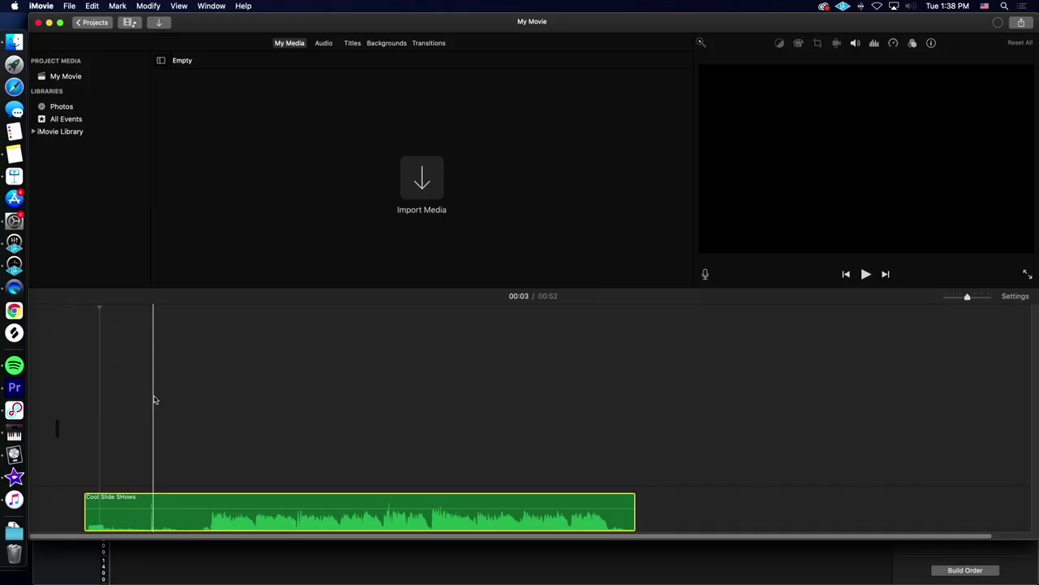
# Step: Add the Video Uncut movie from the Cool Slide Show folder in Finder to the iMovie timeline above the audio track
pyautogui.press('super+Tab')
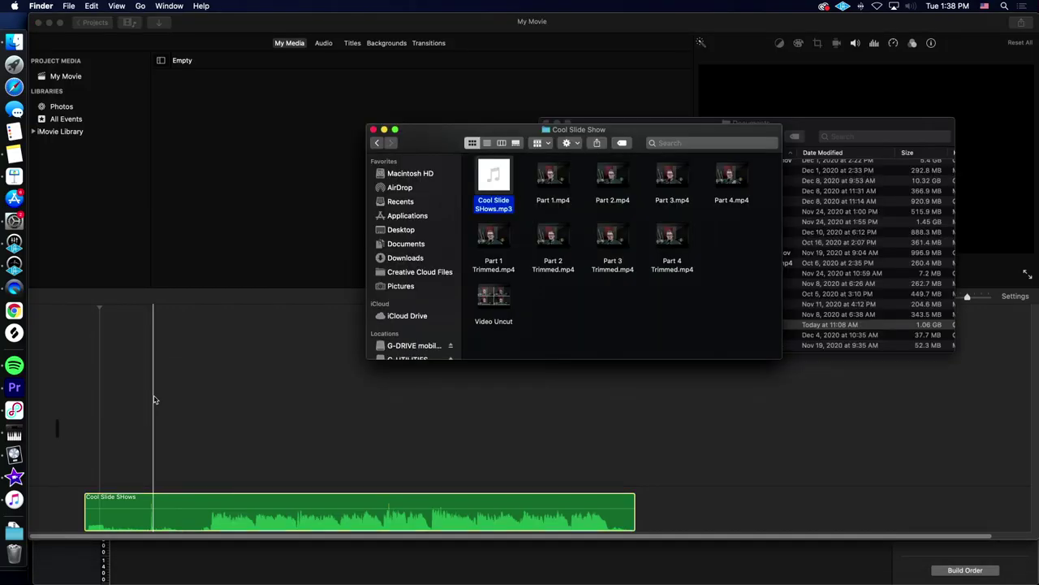
pyautogui.click(586, 327)
pyautogui.moveTo(496, 297); pyautogui.dragTo(218, 455)
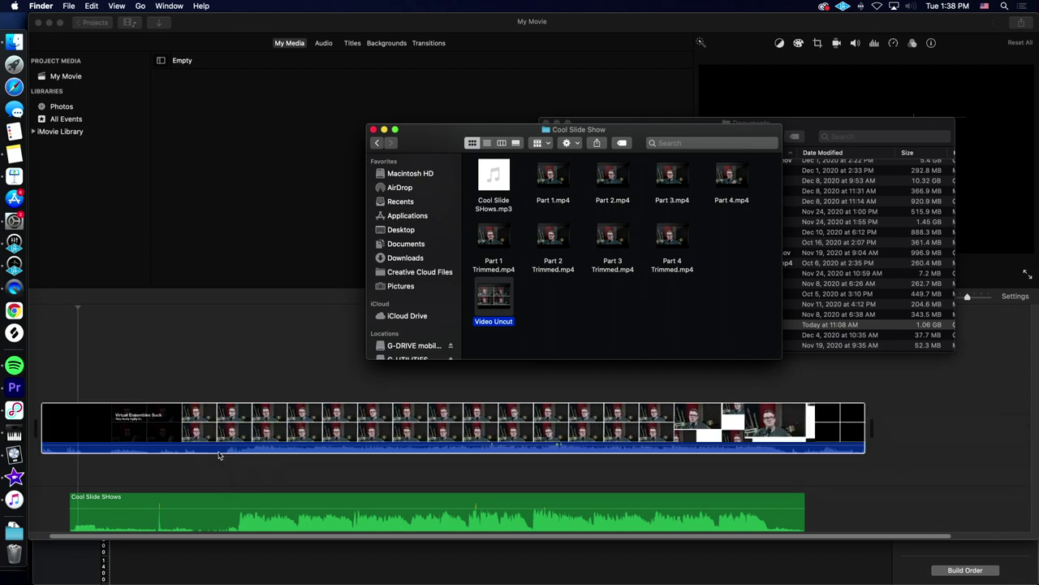
# Step: Detach the audio from the Video Uncut clip in the iMovie timeline
pyautogui.click(209, 445)
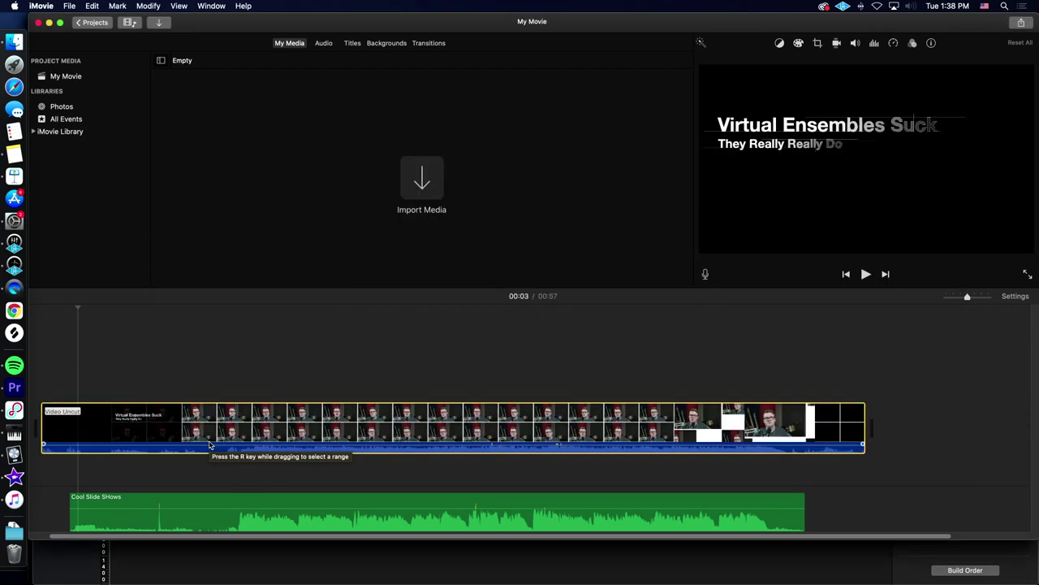
pyautogui.rightClick(210, 445)
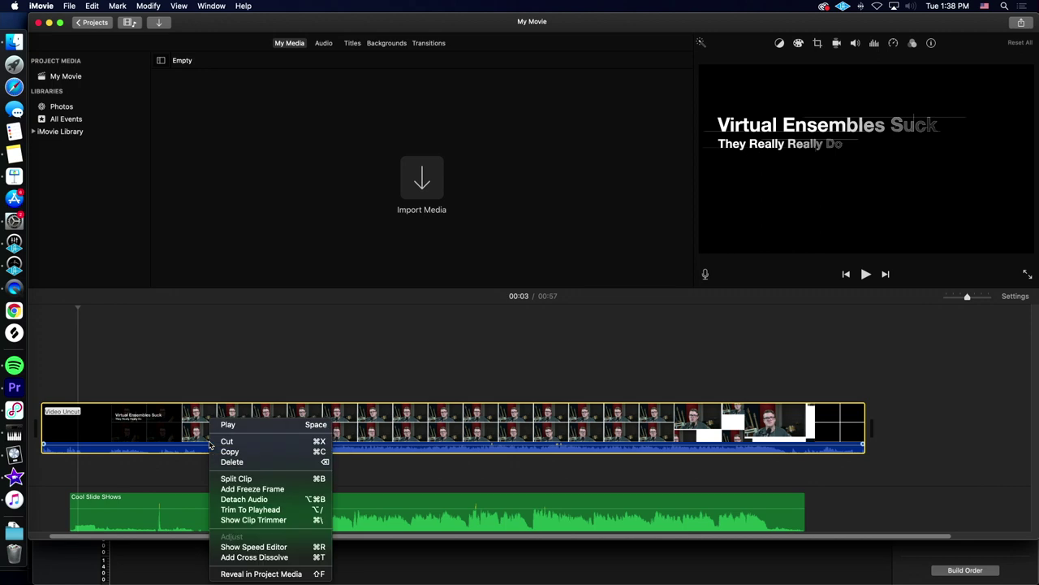
pyautogui.click(251, 499)
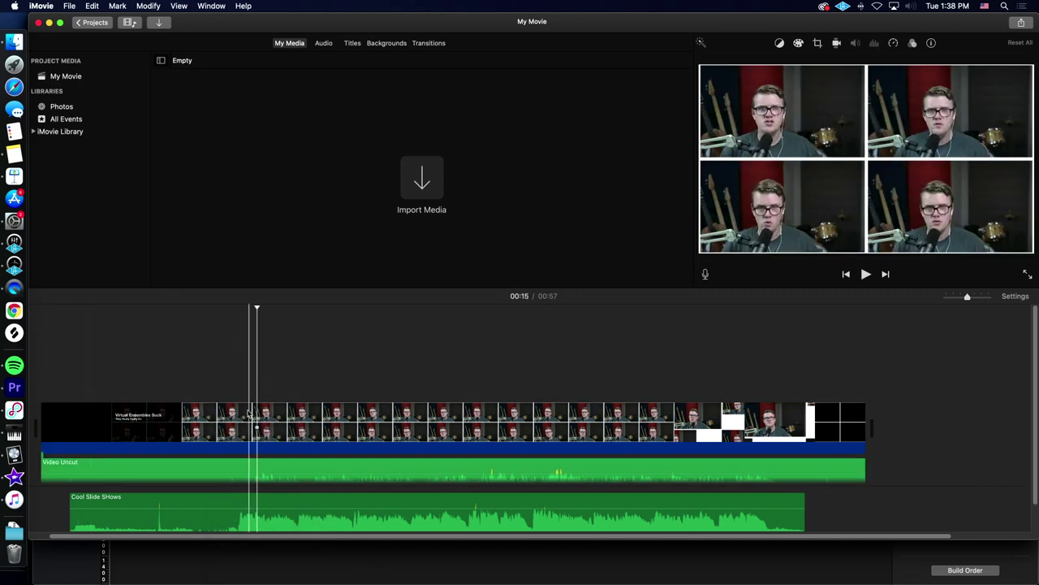
pyautogui.press('super+equal')
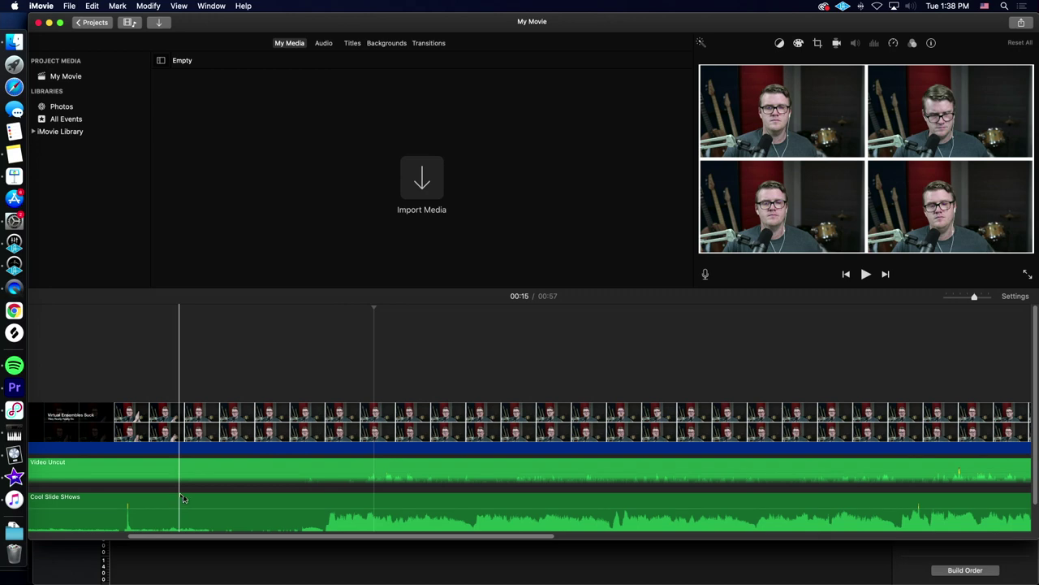
# Step: Play the timeline around 00:12 and from the title through the claps to compare the picture with the soundtrack
pyautogui.press('super+equal')
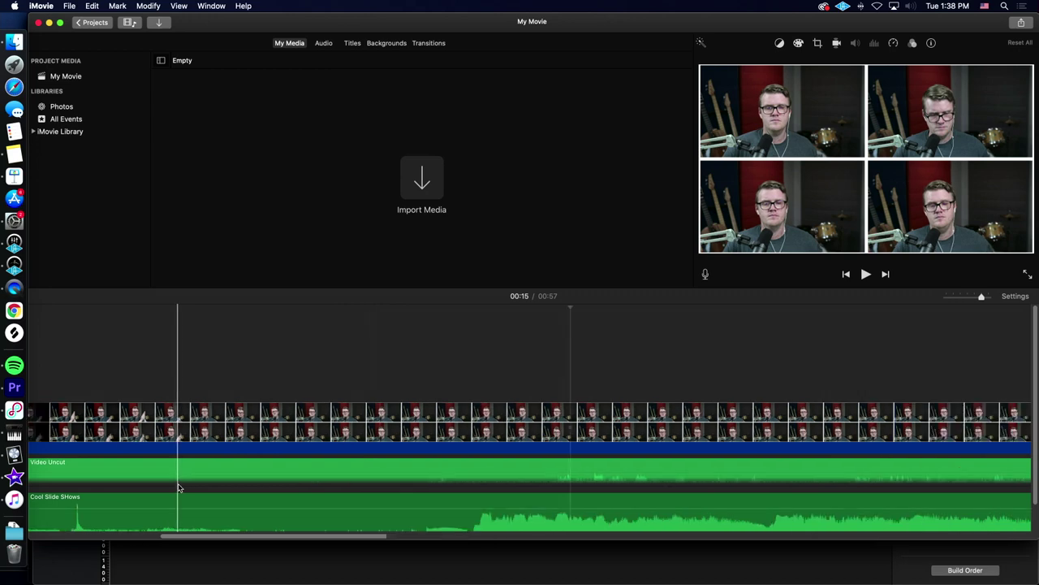
pyautogui.click(340, 387)
pyautogui.press('space')
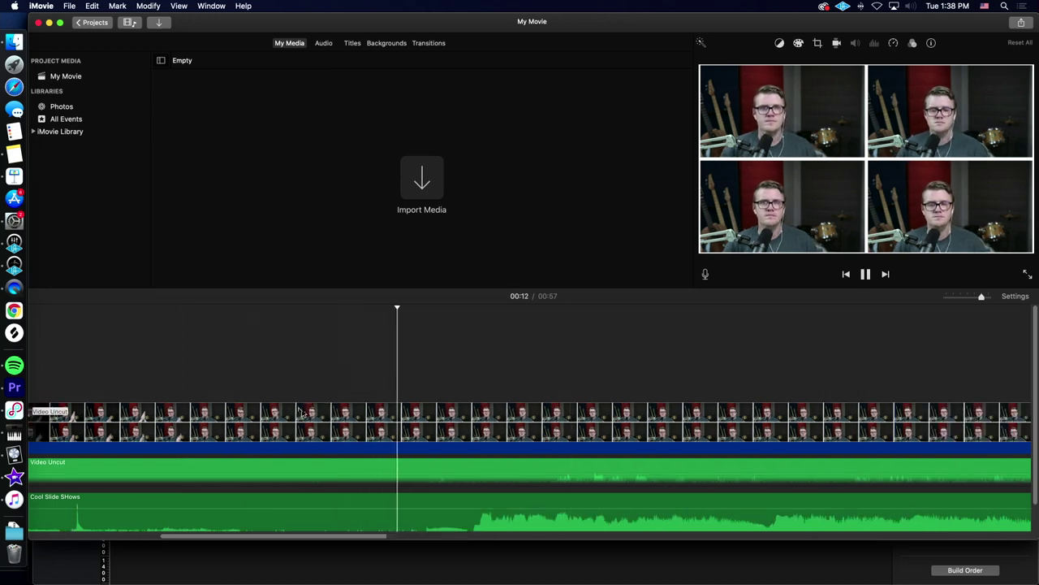
pyautogui.press('space')
pyautogui.press('space')
pyautogui.press('space')
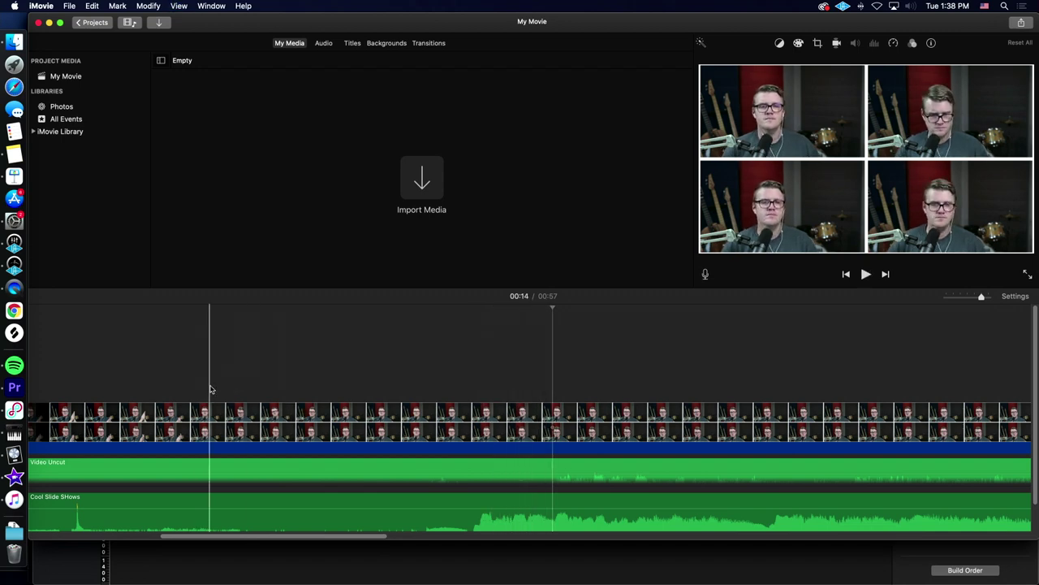
pyautogui.hscroll(-5, 209, 389)
pyautogui.click(354, 371)
pyautogui.press('space')
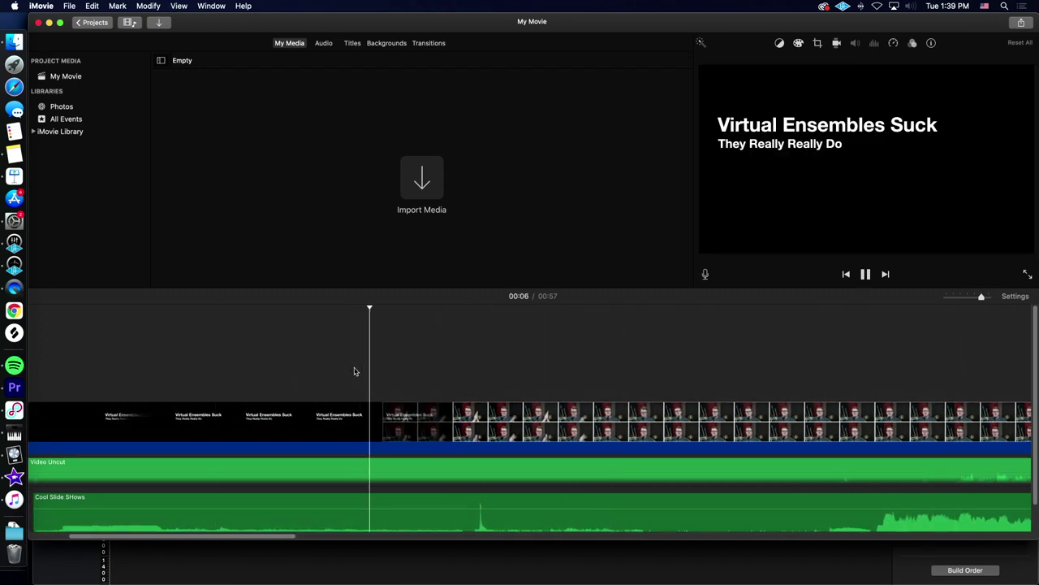
pyautogui.press('space')
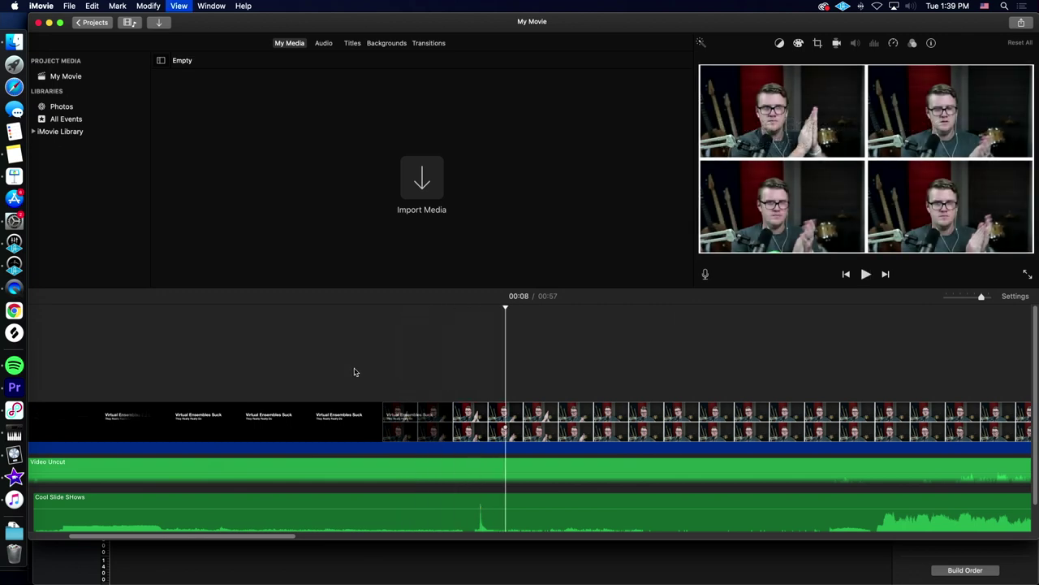
pyautogui.press('space')
pyautogui.press('space')
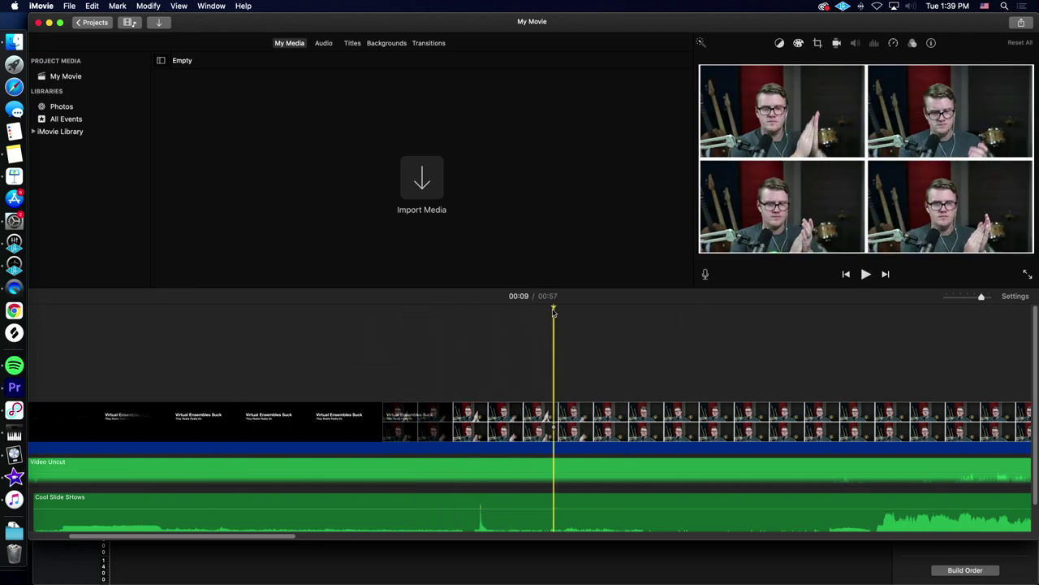
# Step: Find the visible clap near 00:08 frame by frame and shift the Cool Slide SHows audio so its clap peak lines up with it
pyautogui.click(545, 333)
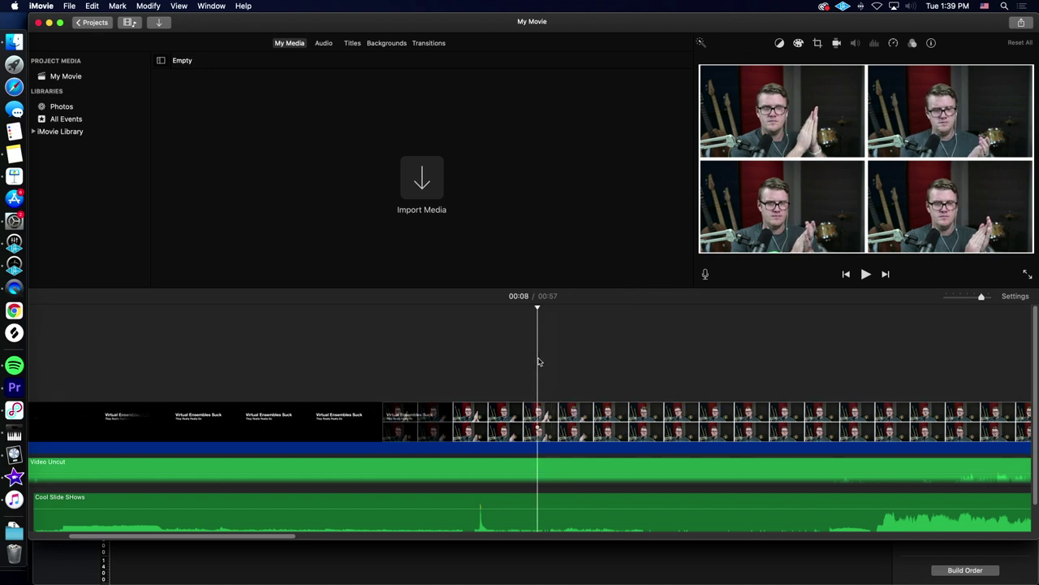
pyautogui.press('Left')
pyautogui.press('Left')
pyautogui.press('Left')
pyautogui.press('Left')
pyautogui.press('Left')
pyautogui.press('Left')
pyautogui.press('Left')
pyautogui.press('Right')
pyautogui.press('Right')
pyautogui.press('Right')
pyautogui.press('Right')
pyautogui.press('Right')
pyautogui.press('Right')
pyautogui.press('Left')
pyautogui.press('Left')
pyautogui.press('Left')
pyautogui.press('Left')
pyautogui.press('Left')
pyautogui.press('Left')
pyautogui.press('Right')
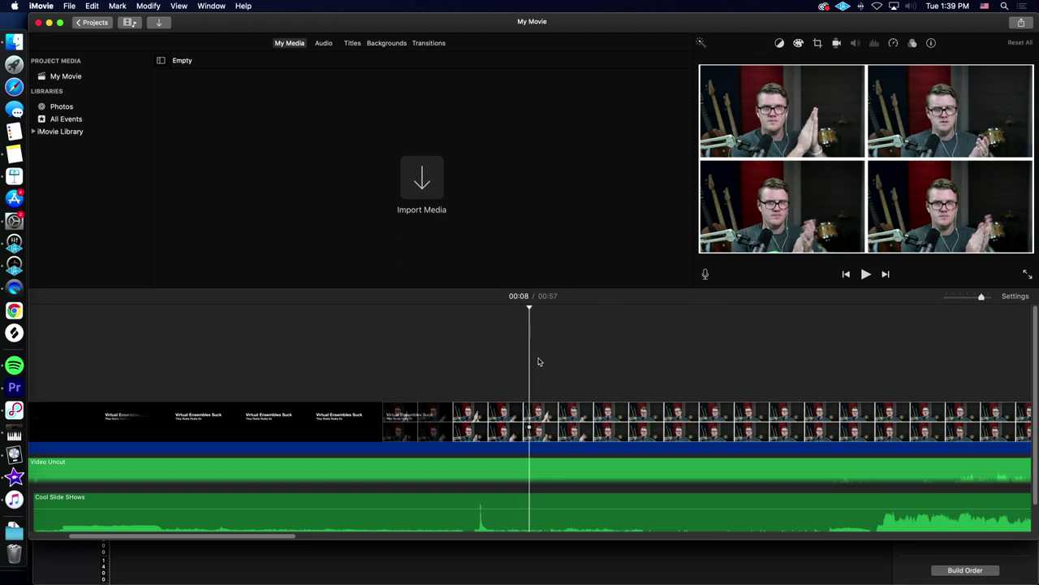
pyautogui.moveTo(534, 500); pyautogui.dragTo(581, 502)
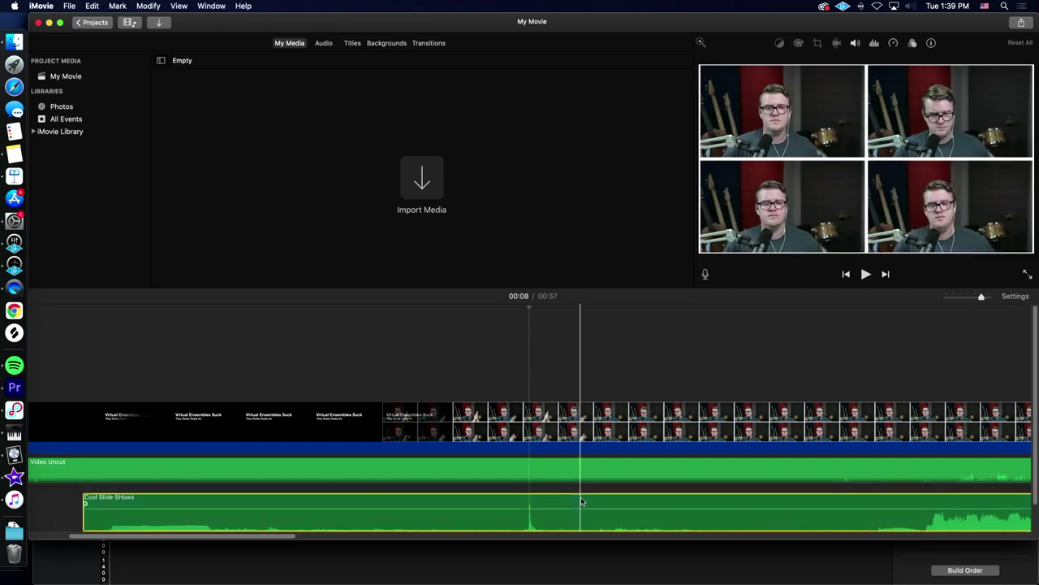
# Step: Delete the detached Video Uncut audio from the timeline and play the movie with only the soundtrack
pyautogui.click(571, 481)
pyautogui.press('Delete')
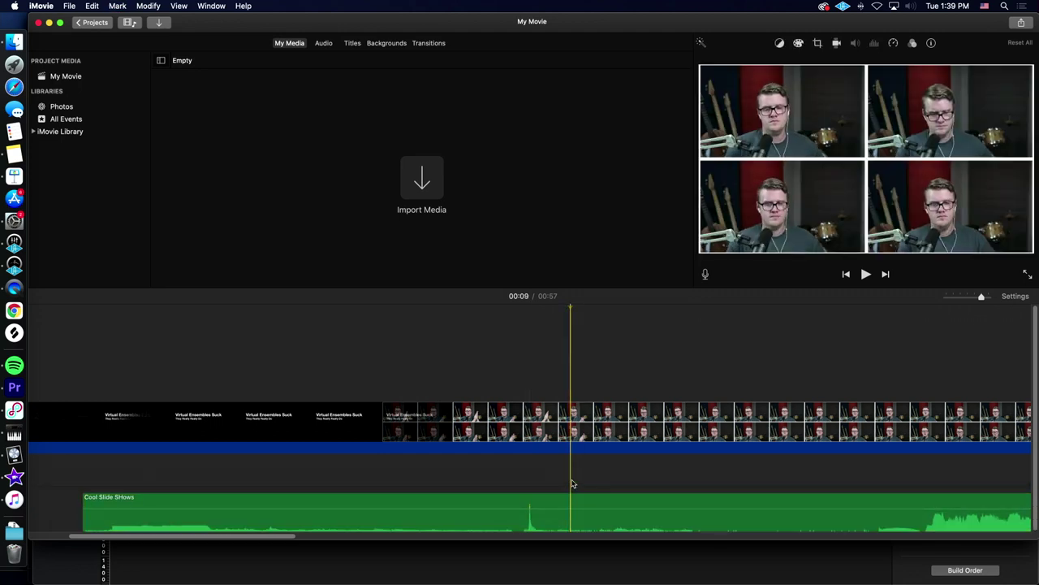
pyautogui.press('space')
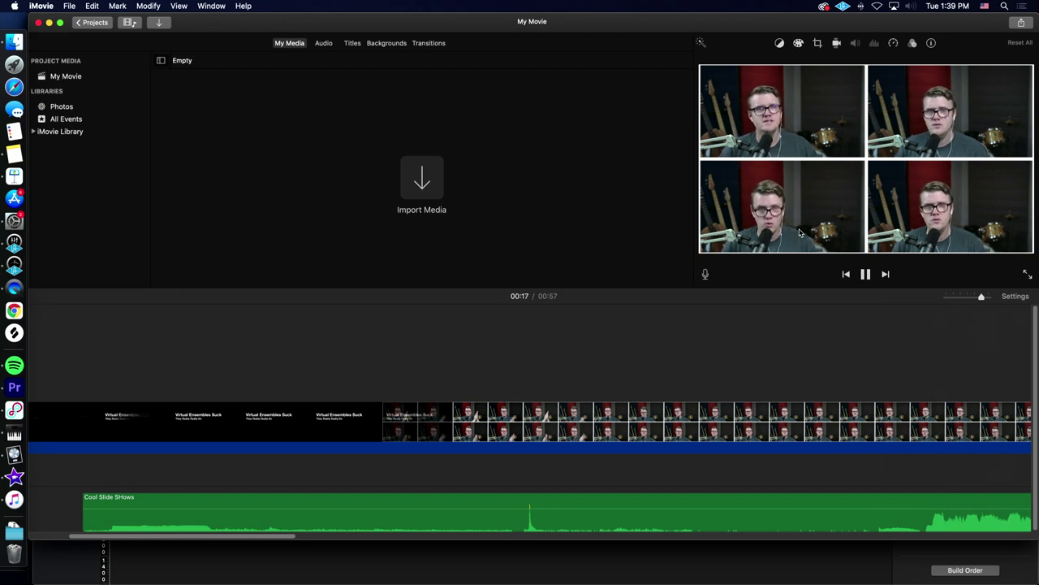
pyautogui.press('space')
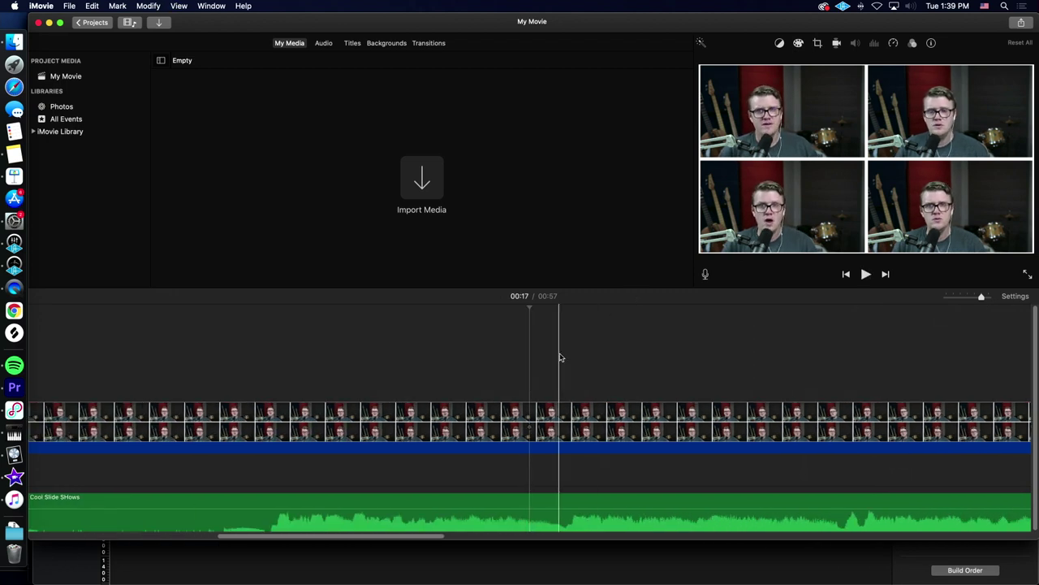
# Step: Place the playhead at 00:13, shortly before the music begins in the Cool Slide SHows audio
pyautogui.hscroll(-10, 559, 358)
pyautogui.scroll(2, 295, 360)
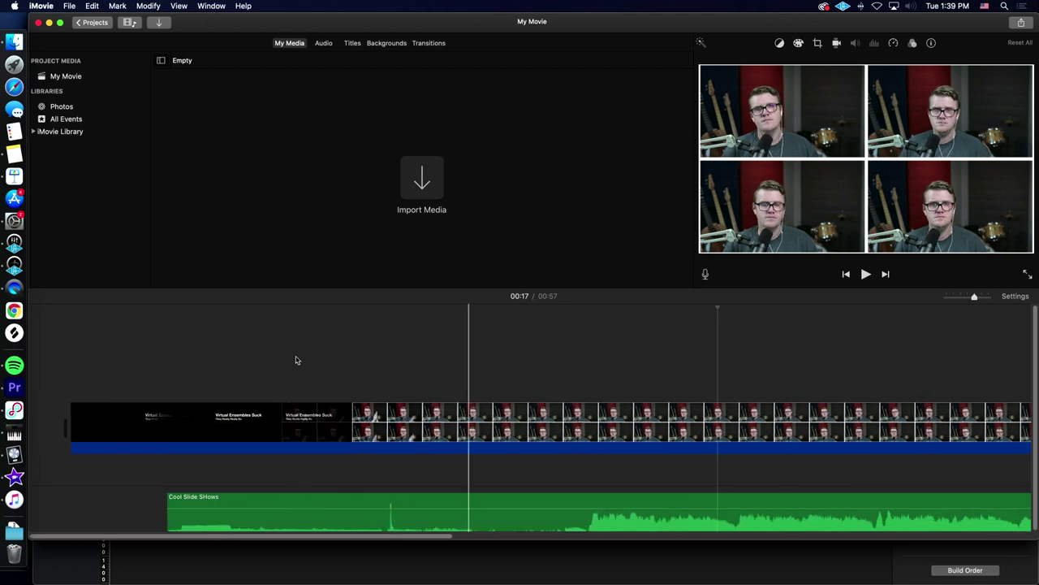
pyautogui.click(299, 340)
pyautogui.moveTo(309, 336); pyautogui.dragTo(346, 341)
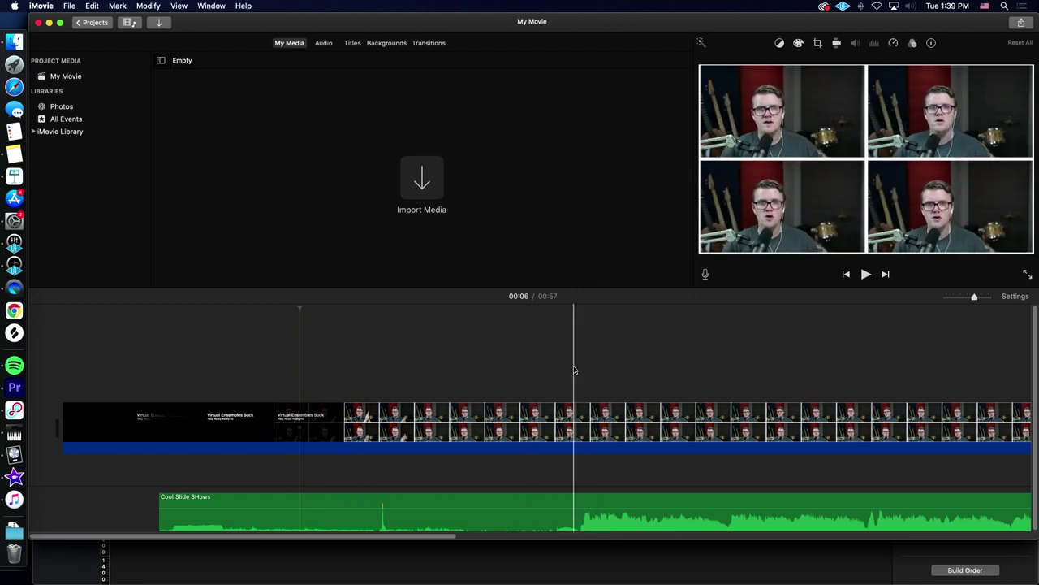
pyautogui.click(545, 371)
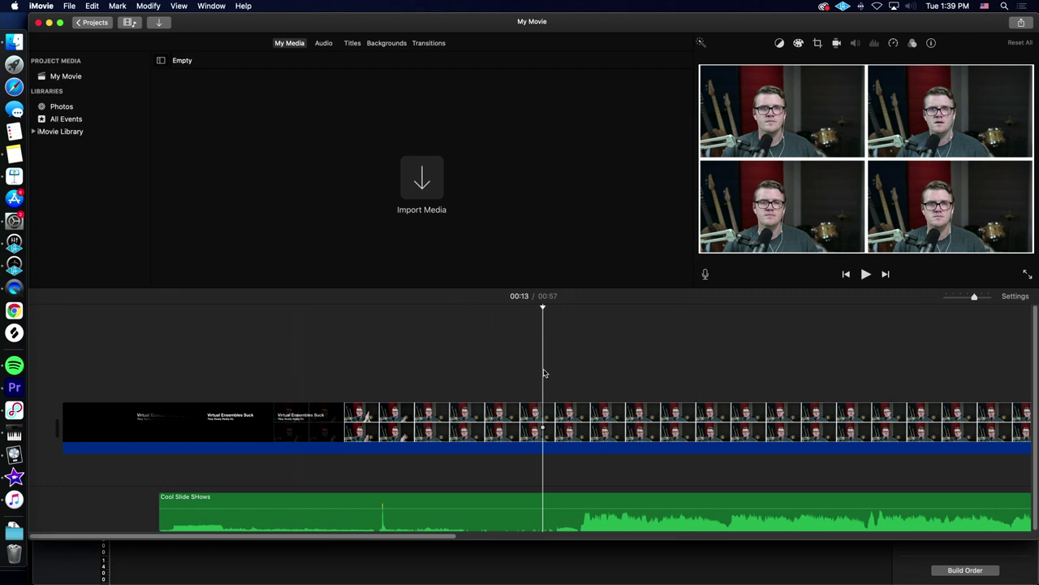
# Step: Try cutting the Video Uncut clip and trimming its beginning to the 00:13 playhead, undoing each attempt
pyautogui.click(544, 444)
pyautogui.click(86, 6)
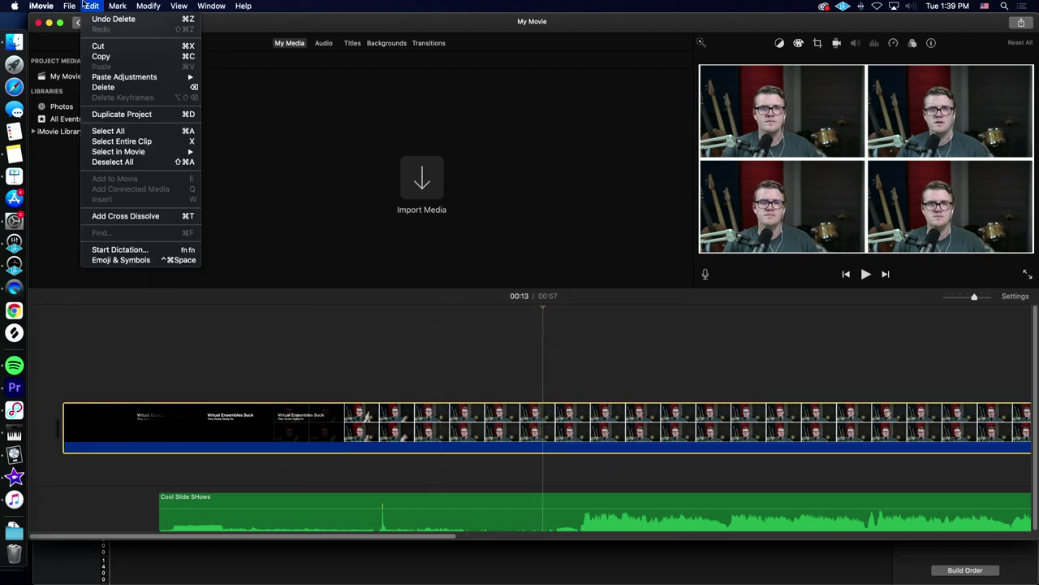
pyautogui.click(97, 46)
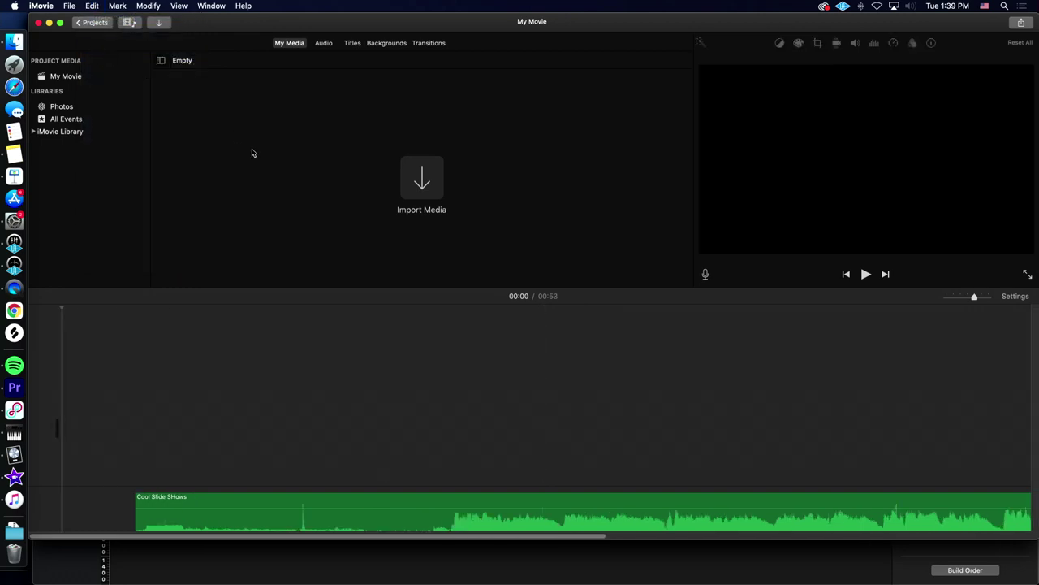
pyautogui.press('cmd+z')
pyautogui.click(142, 7)
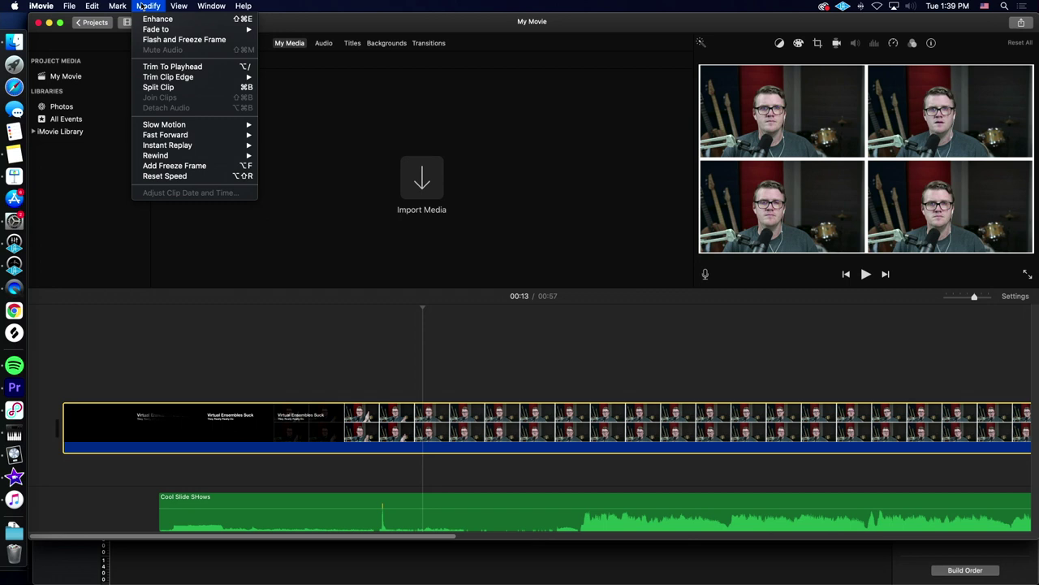
pyautogui.click(170, 70)
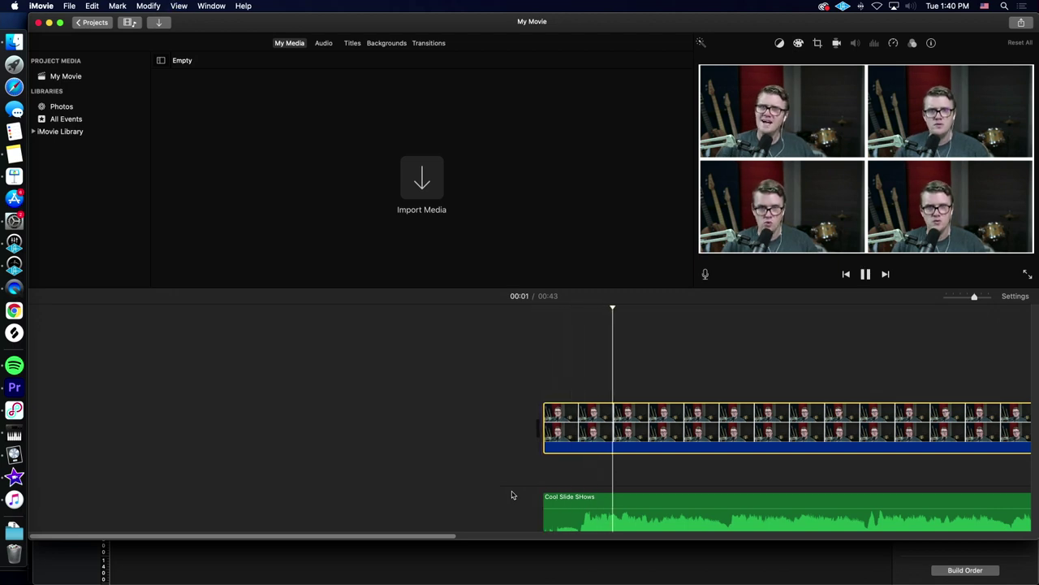
pyautogui.press('super+z')
# Step: Split both the Video Uncut clip and the Cool Slide SHows audio at the 00:13 playhead
pyautogui.click(782, 447)
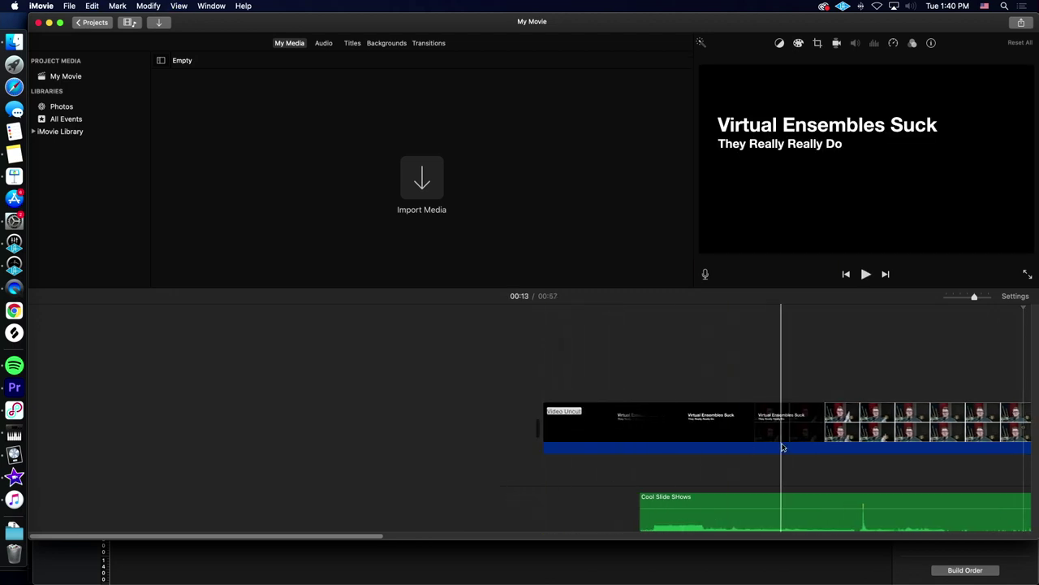
pyautogui.hscroll(5, 766, 325)
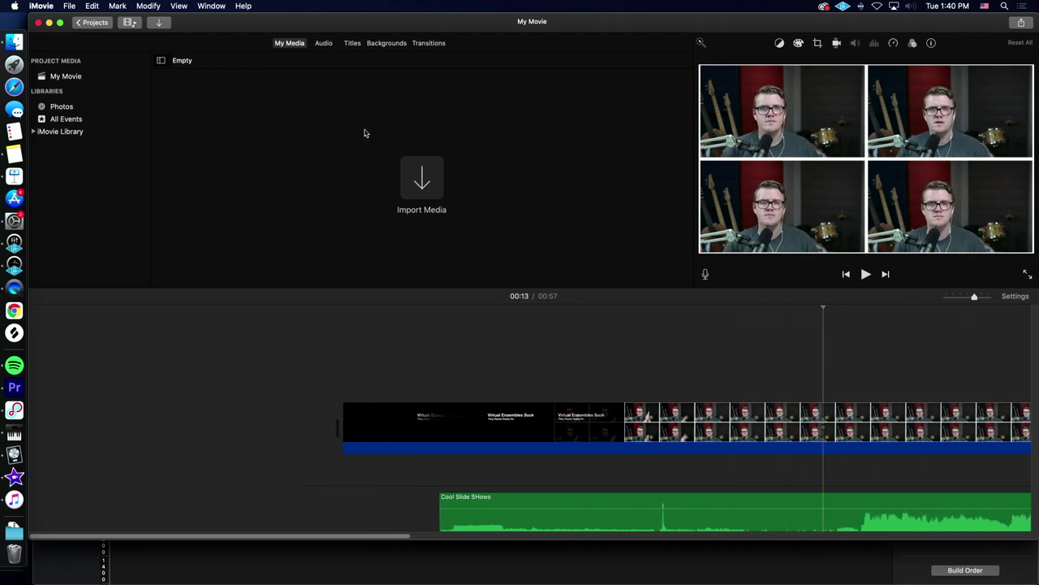
pyautogui.rightClick(826, 439)
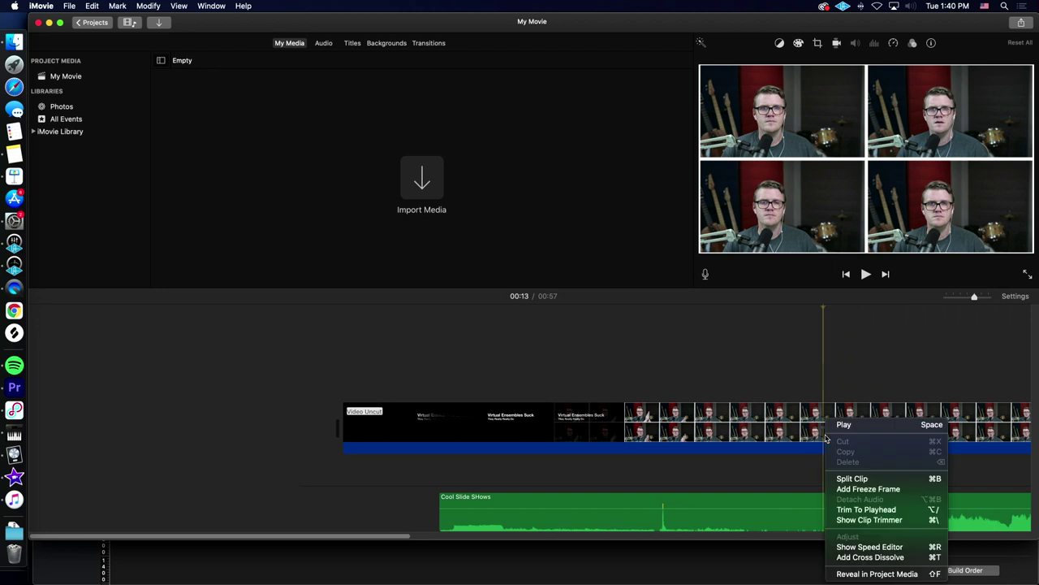
pyautogui.click(845, 480)
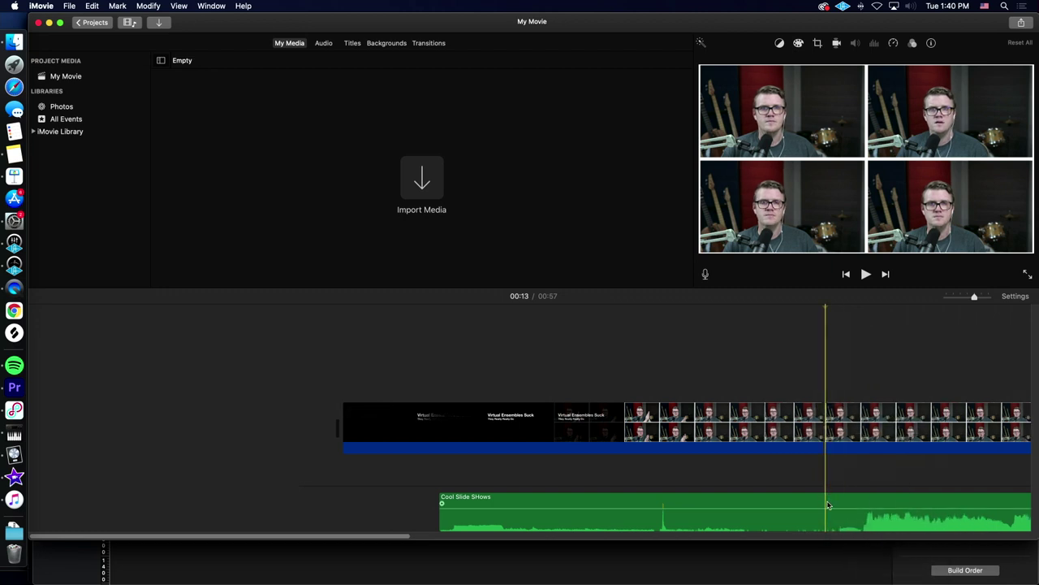
pyautogui.rightClick(829, 505)
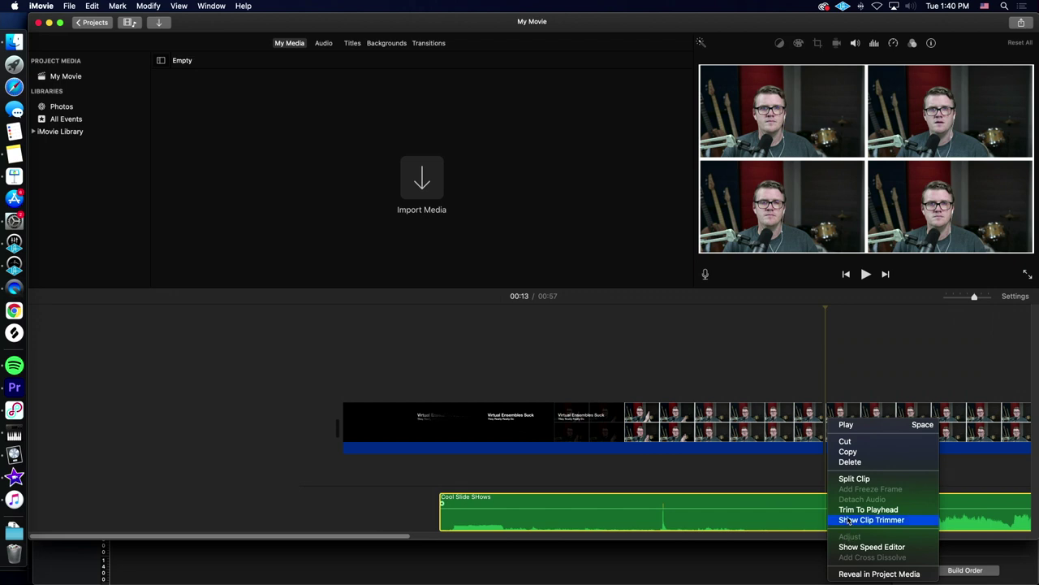
pyautogui.click(854, 478)
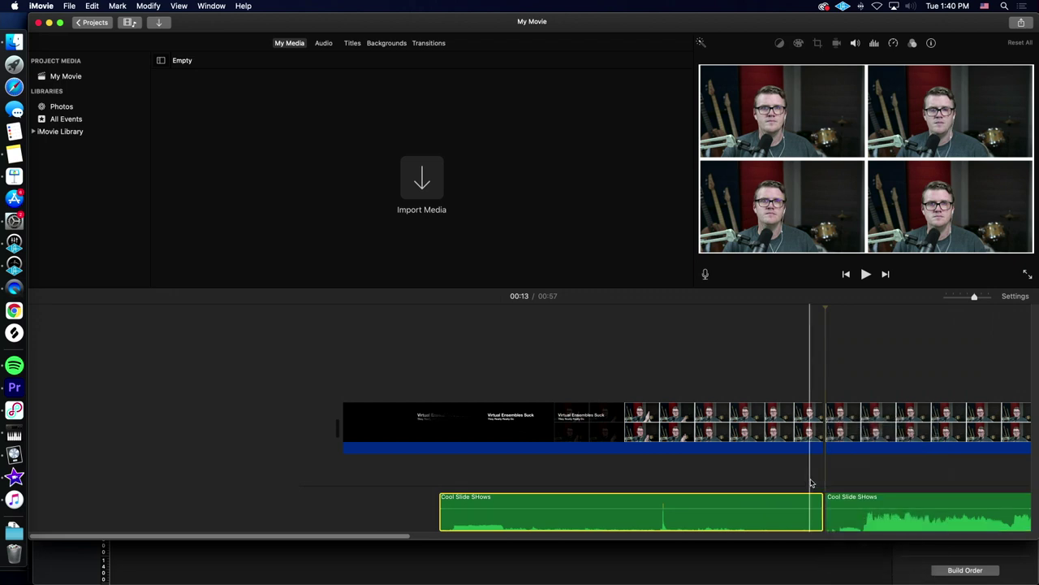
# Step: Split the first Video Uncut segment at 00:05, while the title text is on screen
pyautogui.click(552, 465)
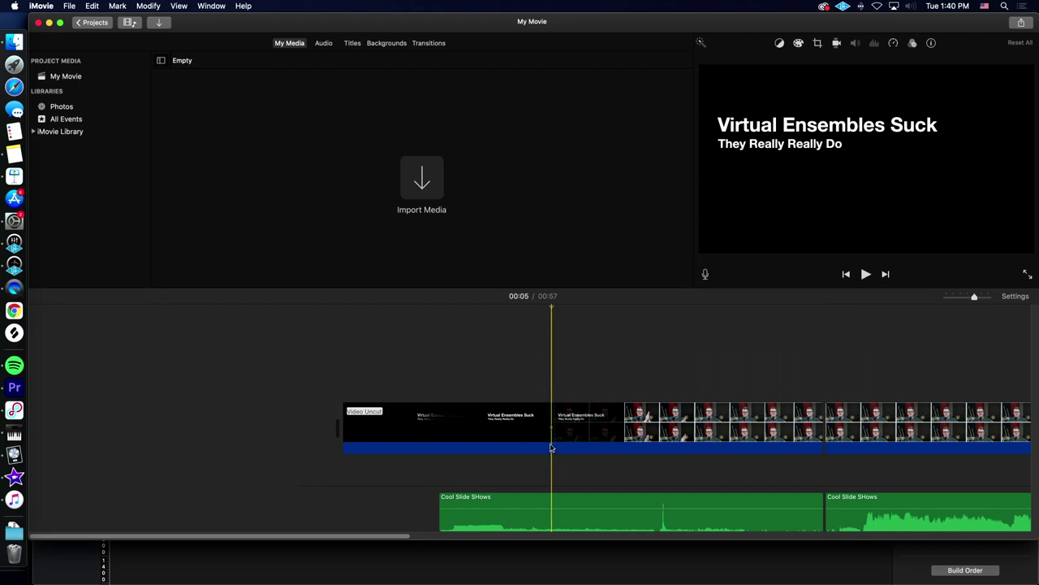
pyautogui.rightClick(552, 449)
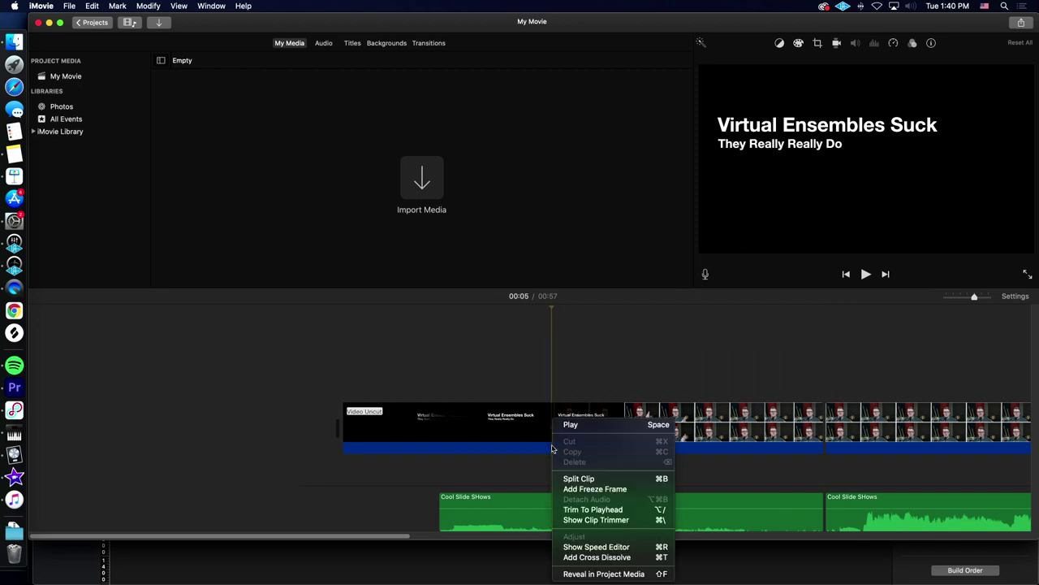
pyautogui.click(579, 479)
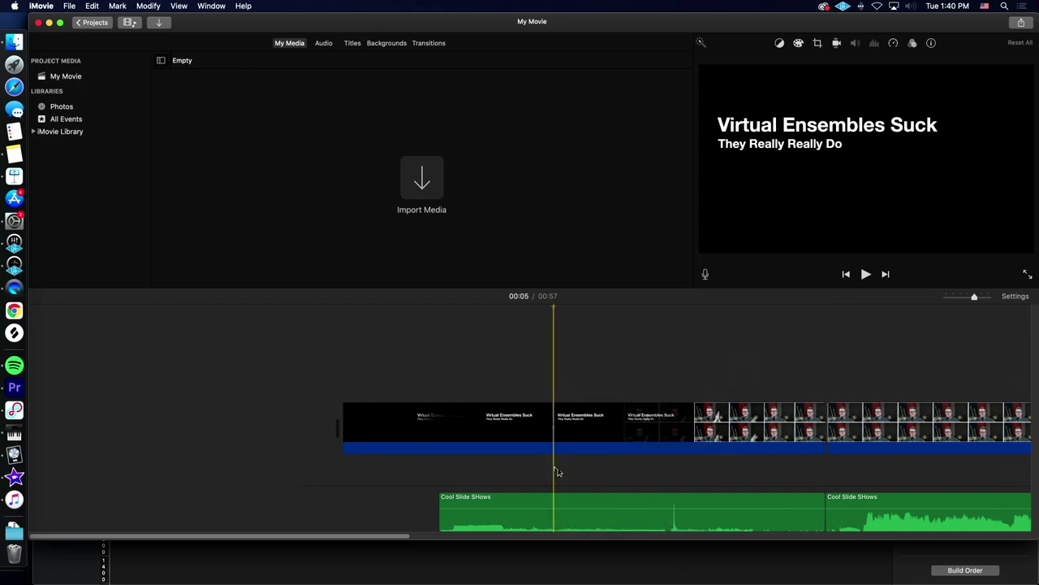
# Step: Delete the clapping section before the music: the first Cool Slide SHows segment and the middle Video Uncut segment
pyautogui.click(582, 507)
pyautogui.press('Delete')
pyautogui.click(605, 451)
pyautogui.press('Delete')
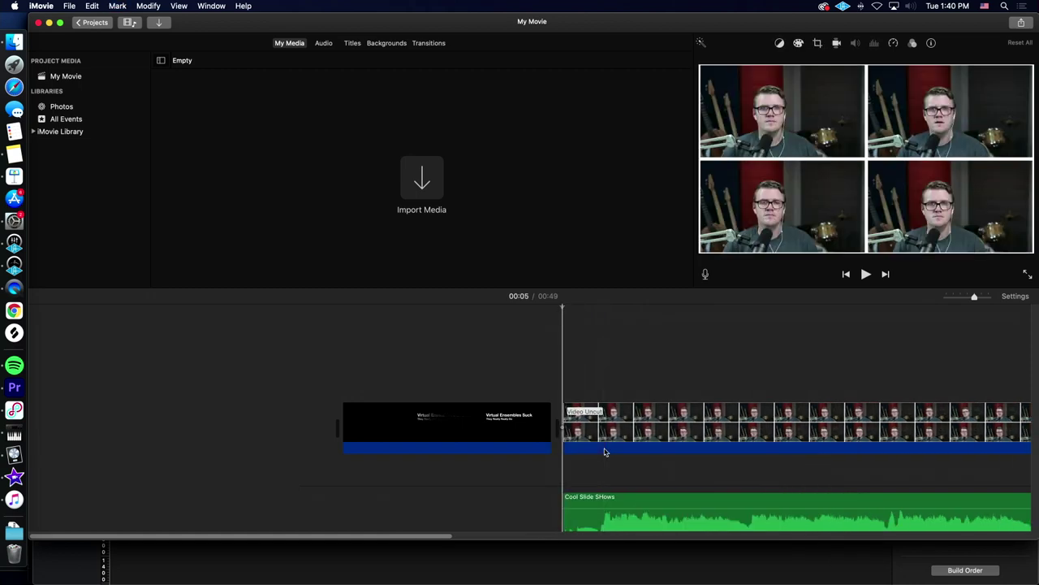
# Step: Trim about 2 seconds of black from the start of the title clip and play the opening
pyautogui.click(845, 274)
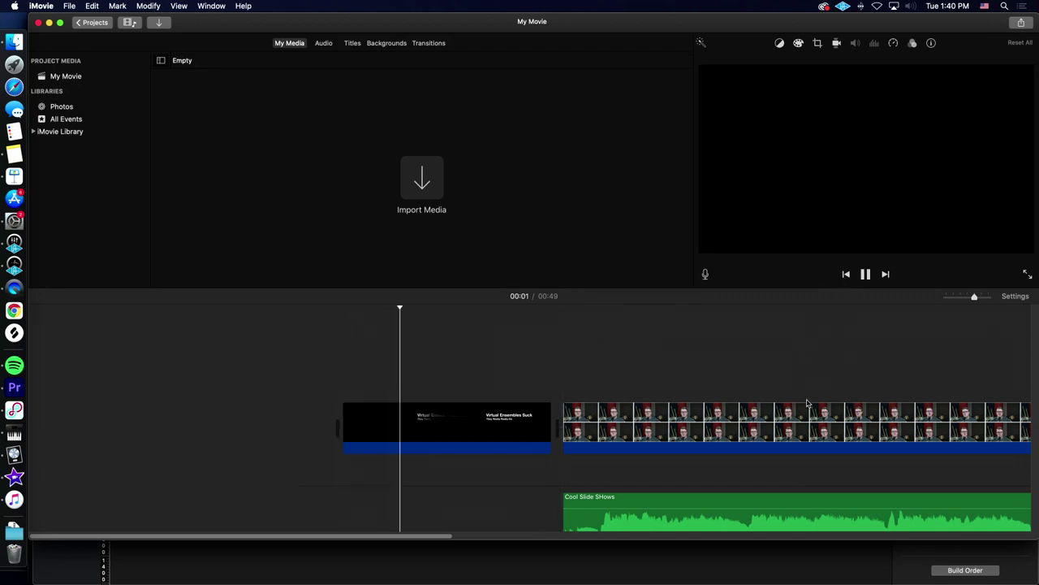
pyautogui.press('space')
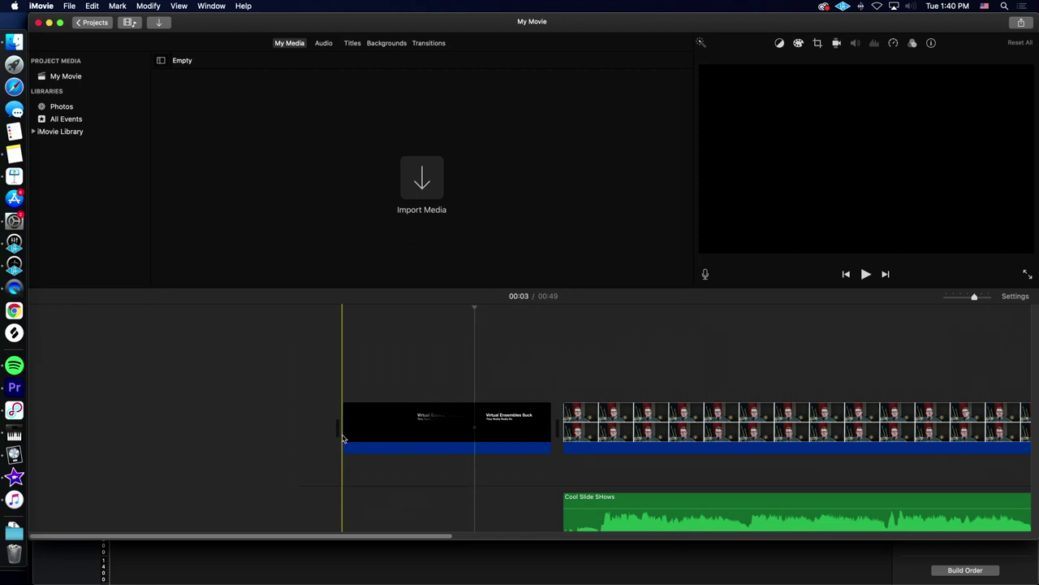
pyautogui.moveTo(347, 438); pyautogui.dragTo(418, 436)
pyautogui.click(866, 273)
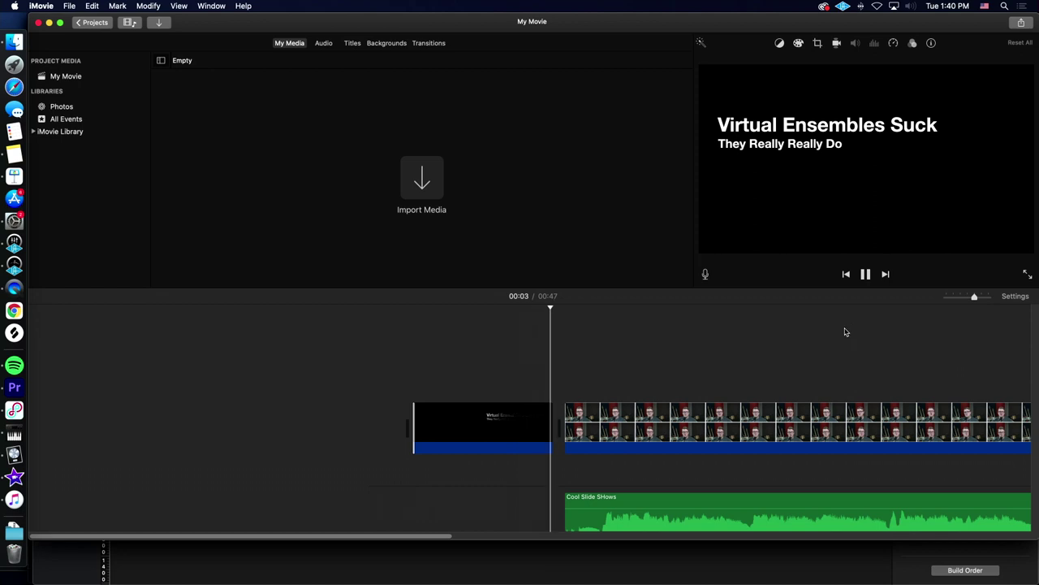
pyautogui.press('space')
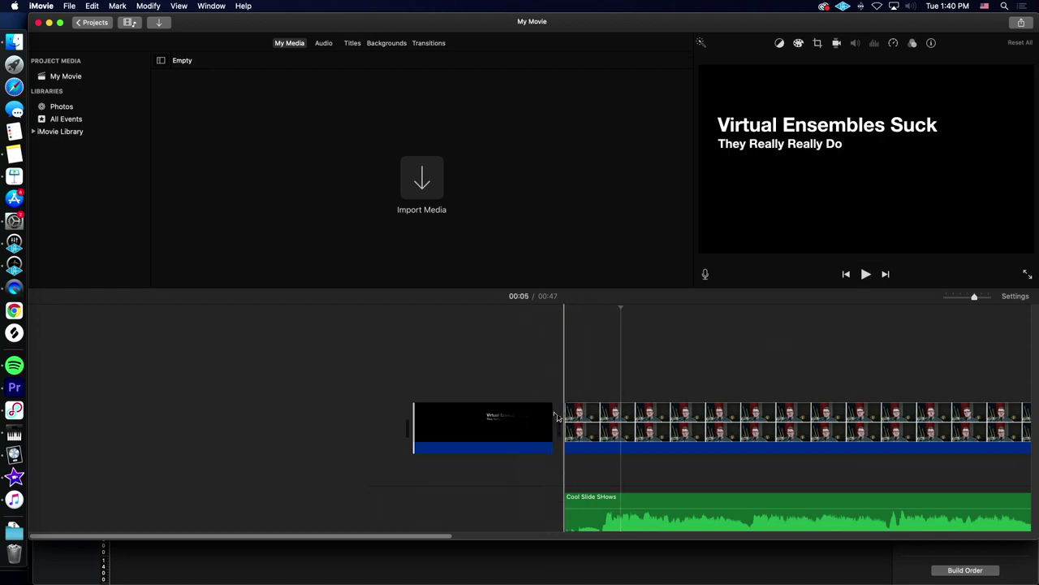
# Step: Add a Cross Dissolve transition between the title clip and the four-video clip
pyautogui.click(429, 43)
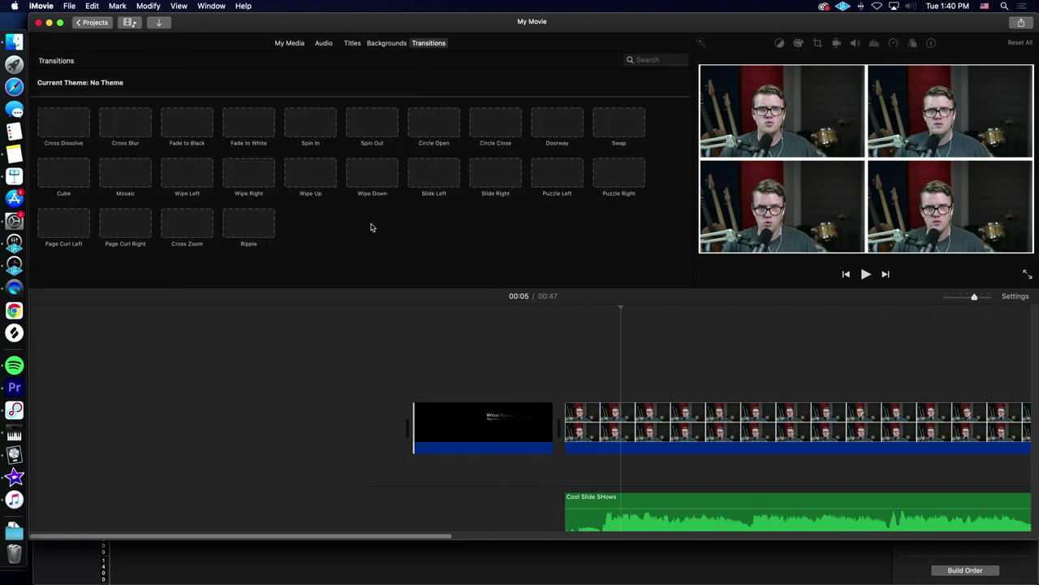
pyautogui.moveTo(68, 128); pyautogui.dragTo(541, 433)
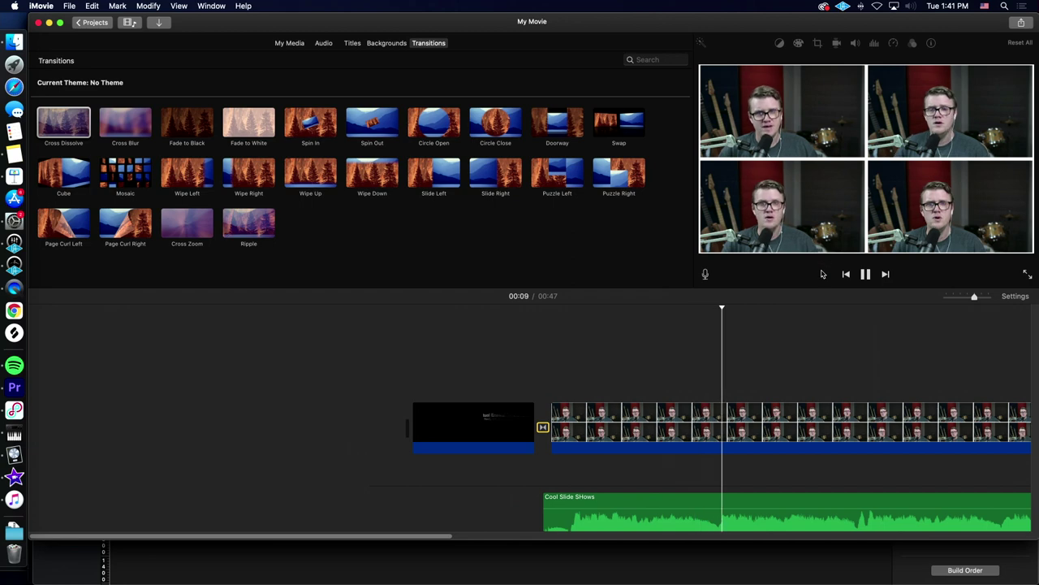
# Step: Play the closing section of the movie up to the end of the soundtrack at 00:44
pyautogui.press('super+minus')
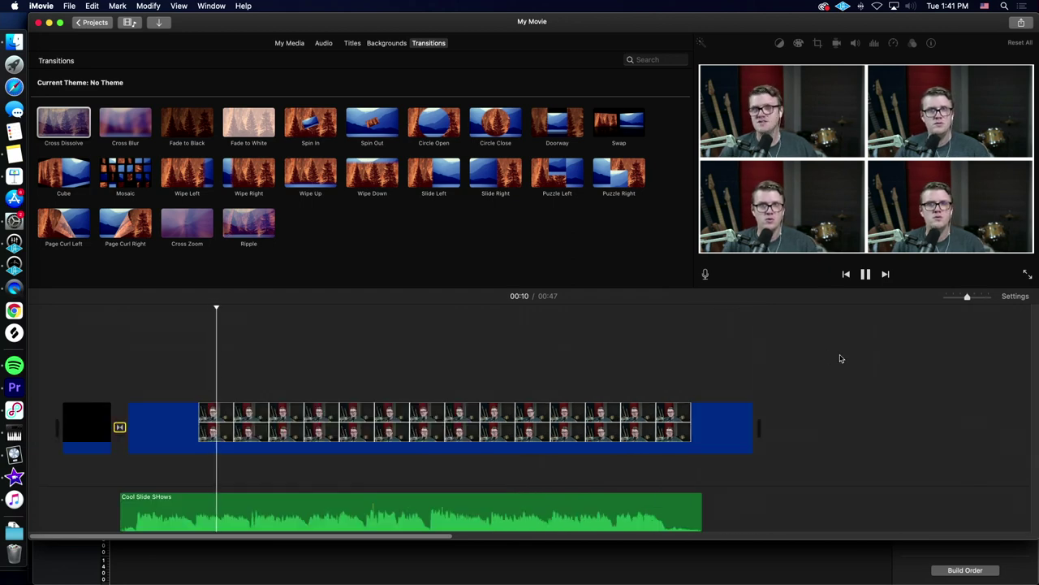
pyautogui.click(618, 343)
pyautogui.click(552, 341)
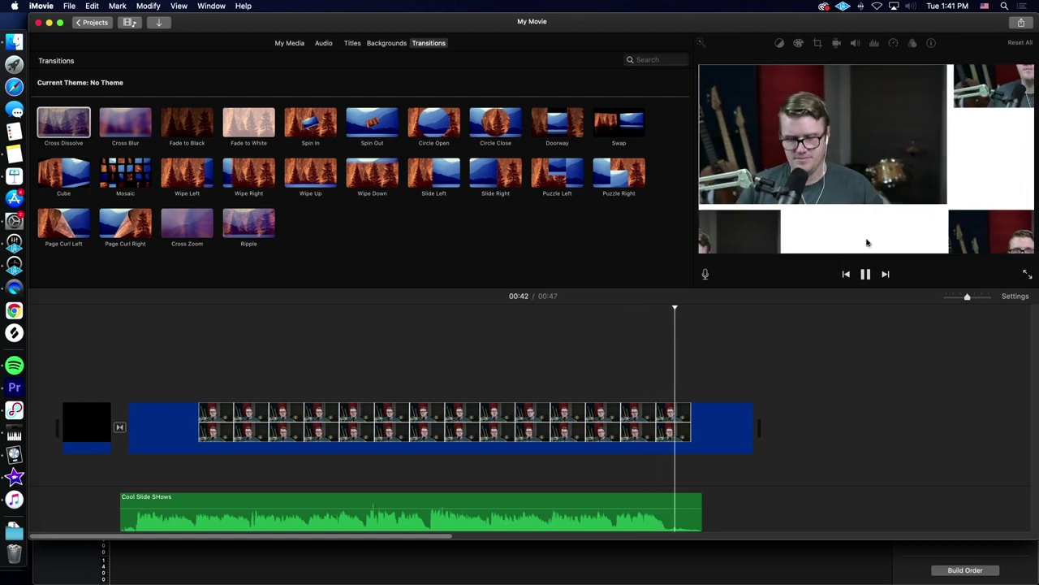
pyautogui.press('space')
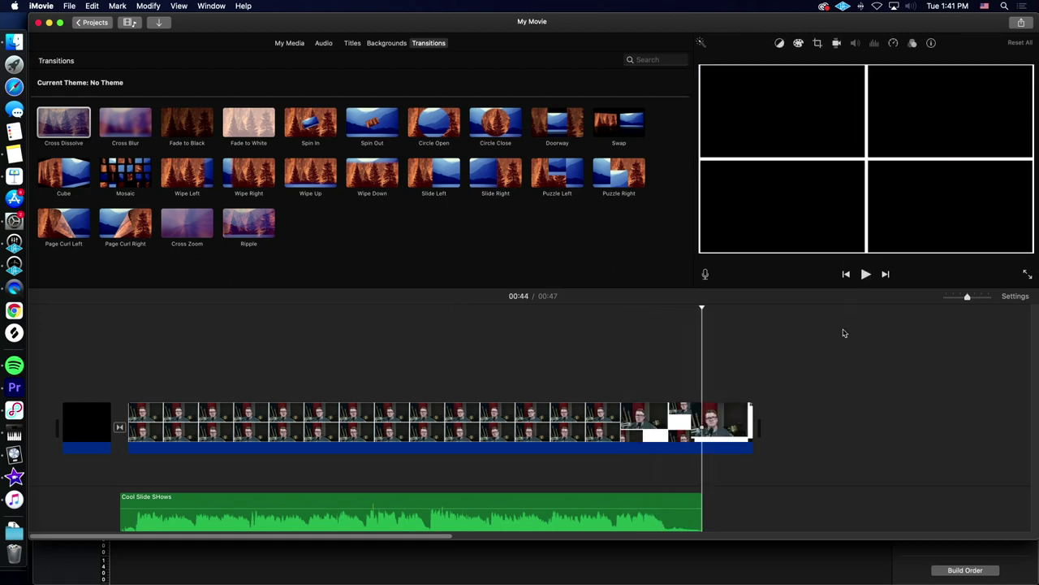